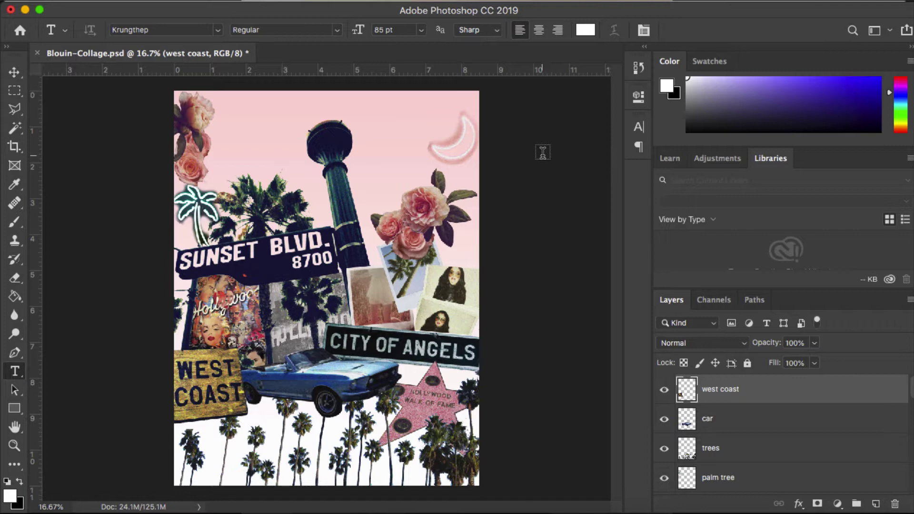
Add a horizontal text layer reading "Los Angeles" across the upper part of the collage.
scroll(766, 438, "down", 5)
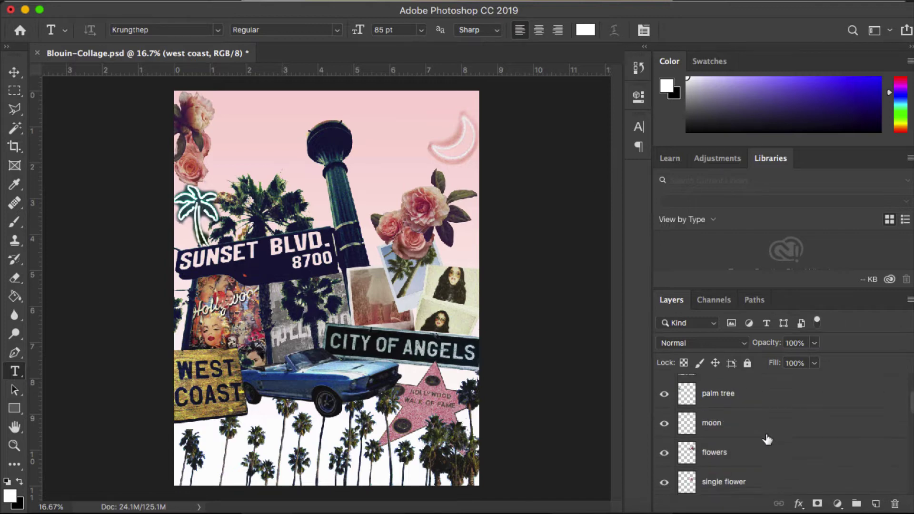
scroll(767, 439, "down", 10)
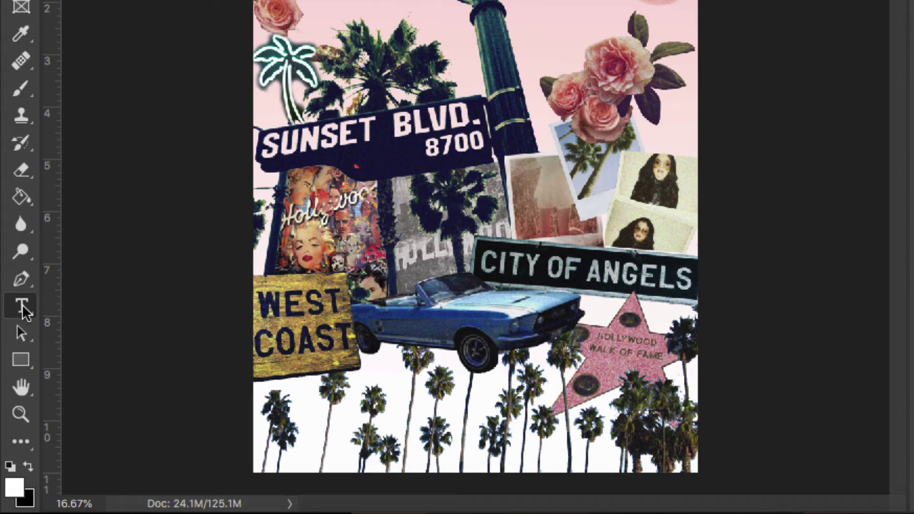
left_click(22, 304)
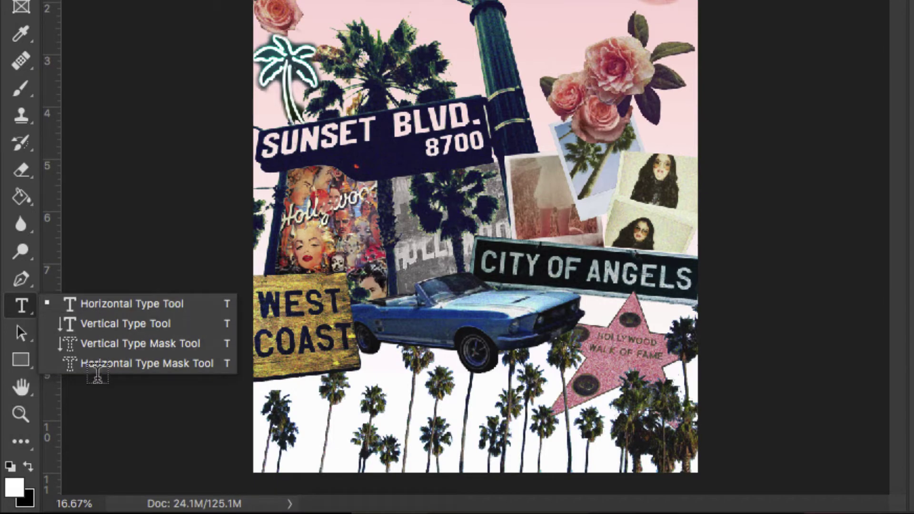
left_click(126, 301)
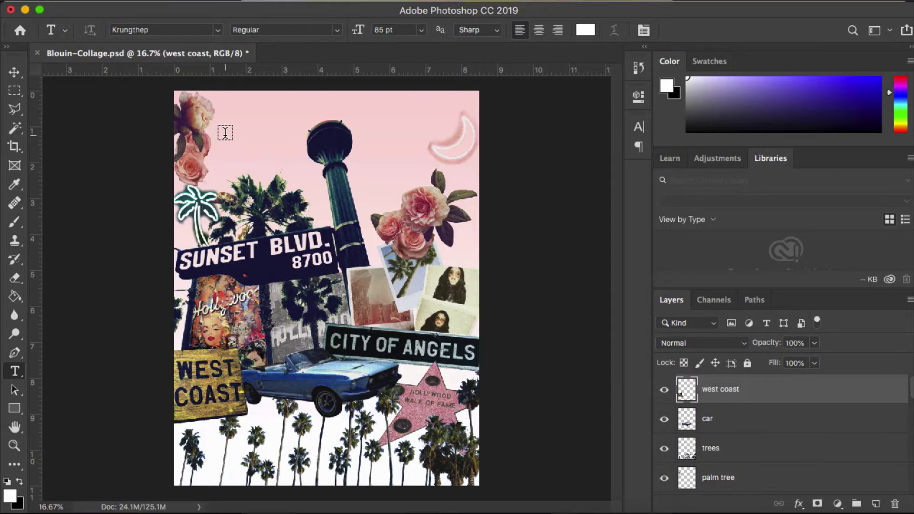
left_click(226, 133)
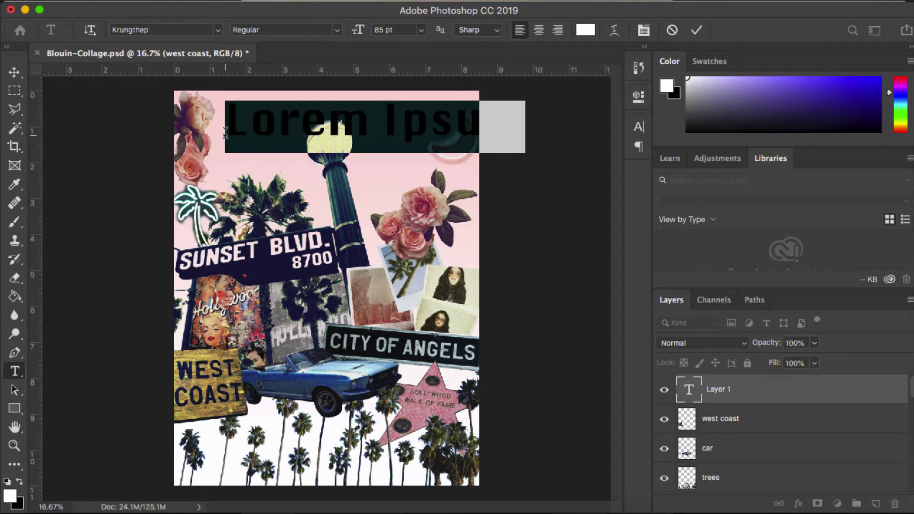
type("Los Angeles")
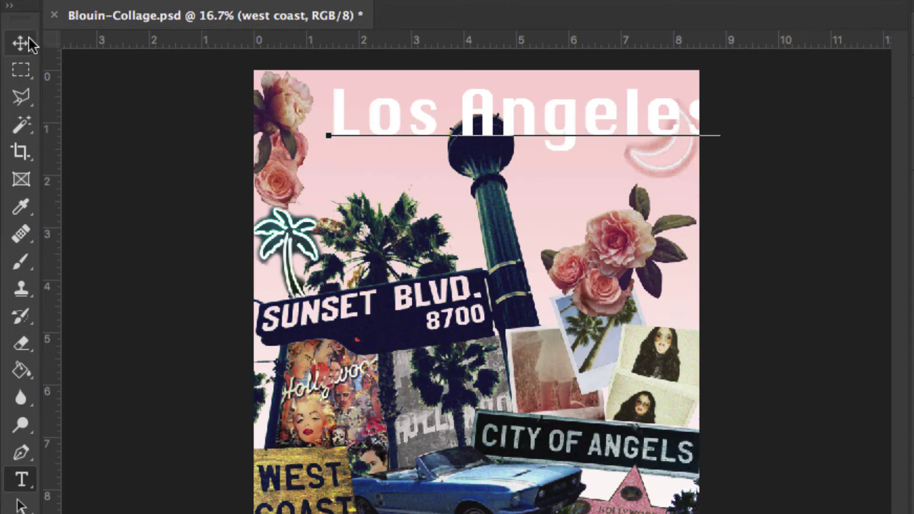
Move the Los Angeles text left and slightly down so the whole title fits within the canvas.
left_click(20, 70)
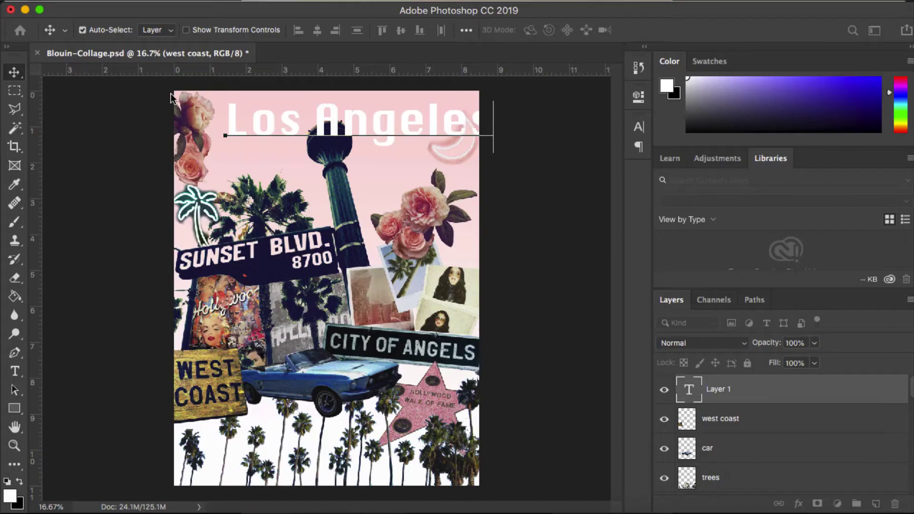
left_click(339, 99)
left_click_drag(259, 124, 223, 139)
Try the GROBOLD font on the Los Angeles text and restore it to Krungthep Regular in the character settings.
left_click(17, 369)
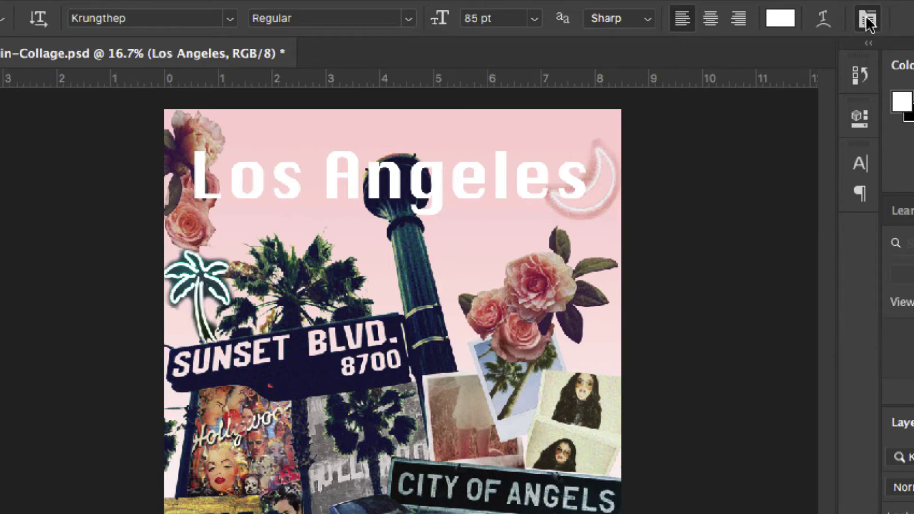
left_click(866, 18)
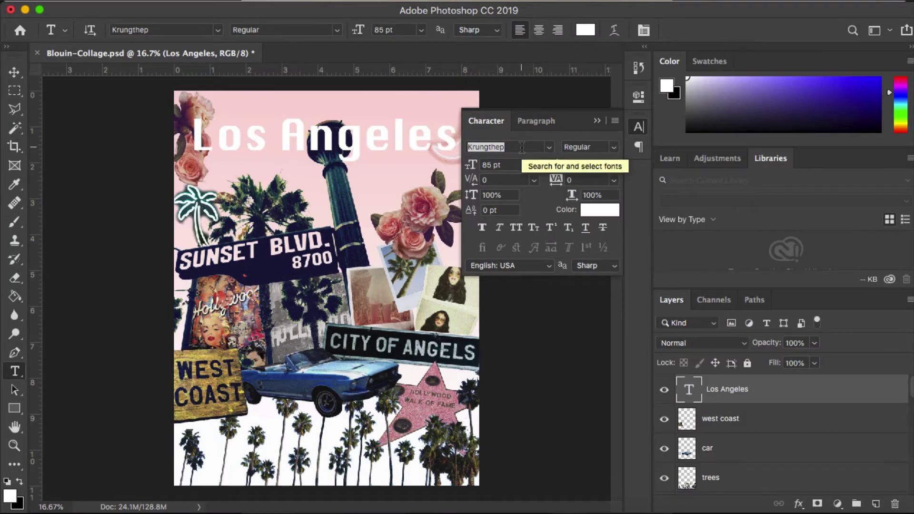
left_click(550, 148)
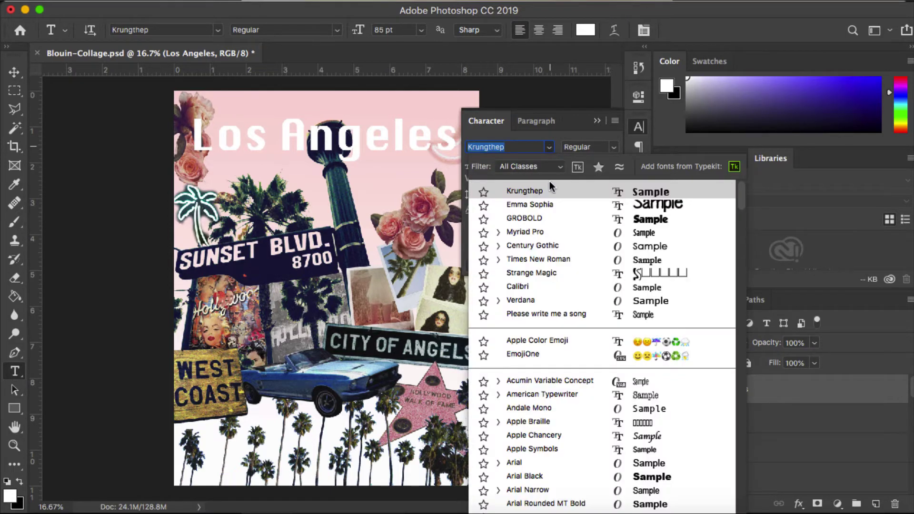
left_click(547, 219)
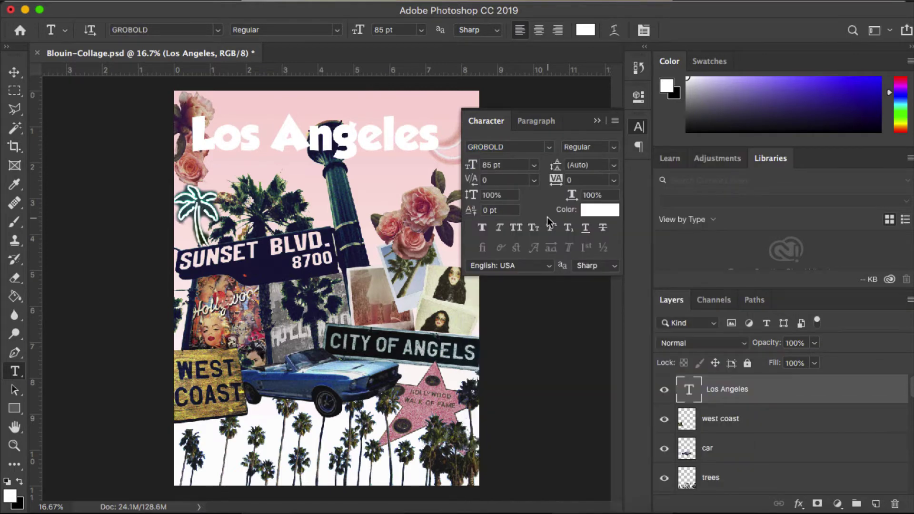
left_click(550, 151)
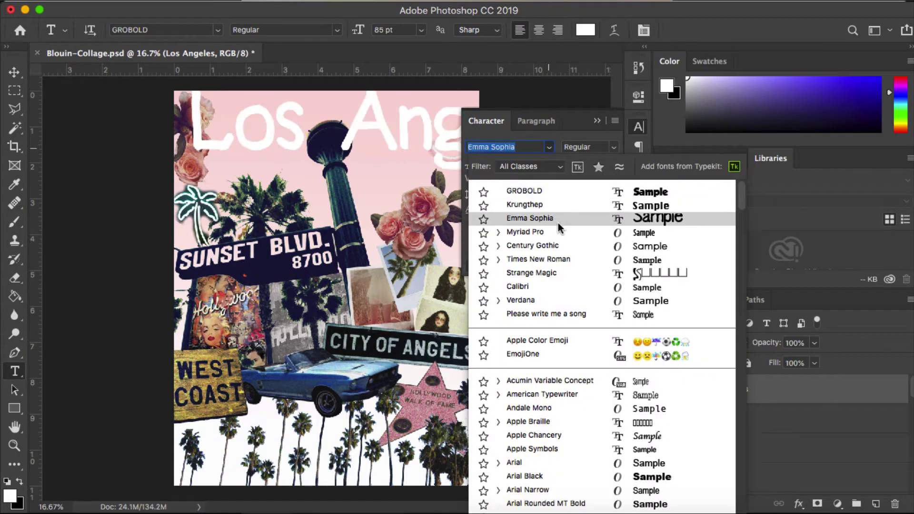
left_click(558, 205)
left_click(616, 150)
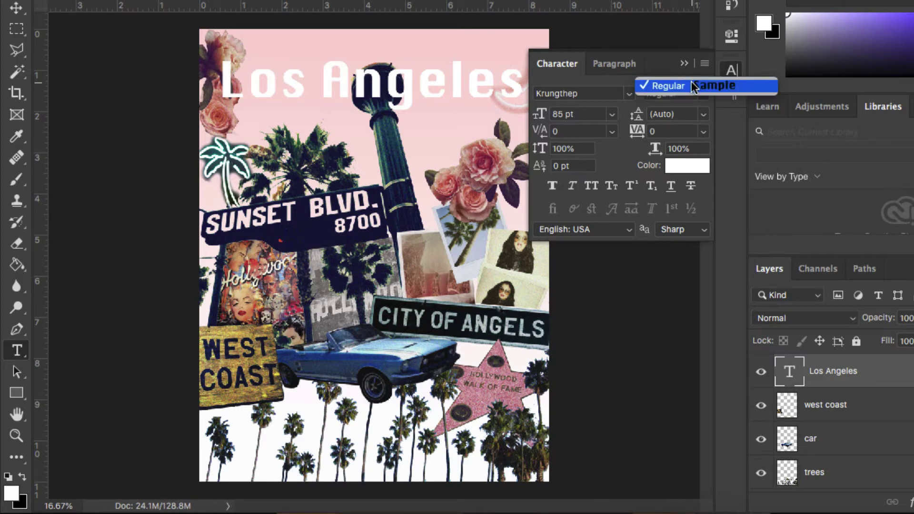
left_click(626, 107)
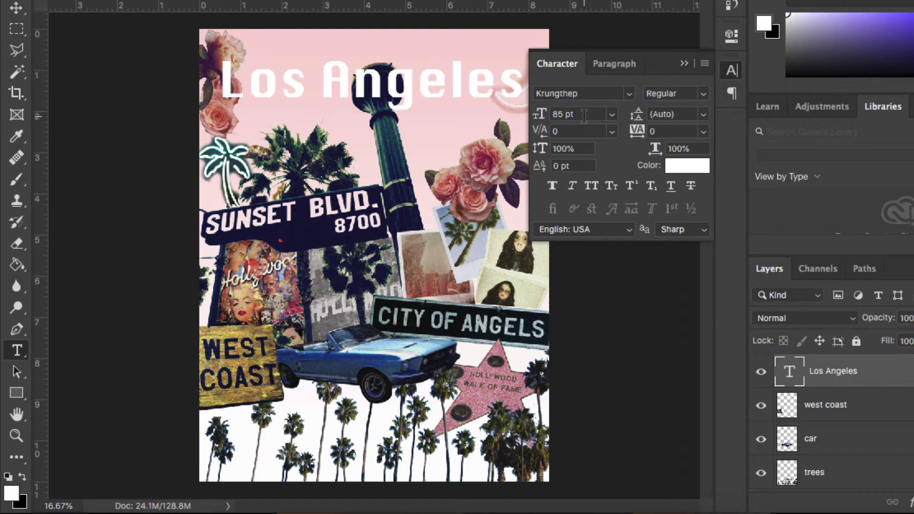
Try tracking values of 100 and -100 on the Los Angeles text and return the tracking to 0.
left_click(704, 135)
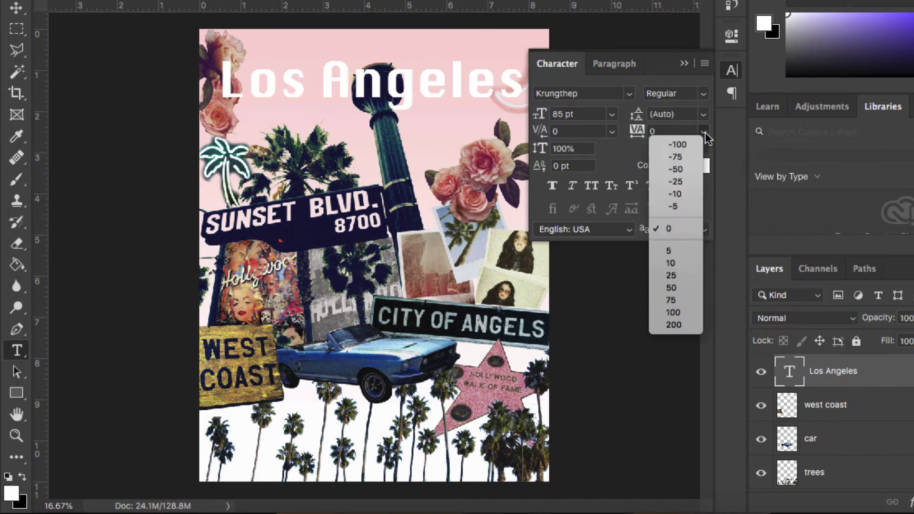
left_click(682, 313)
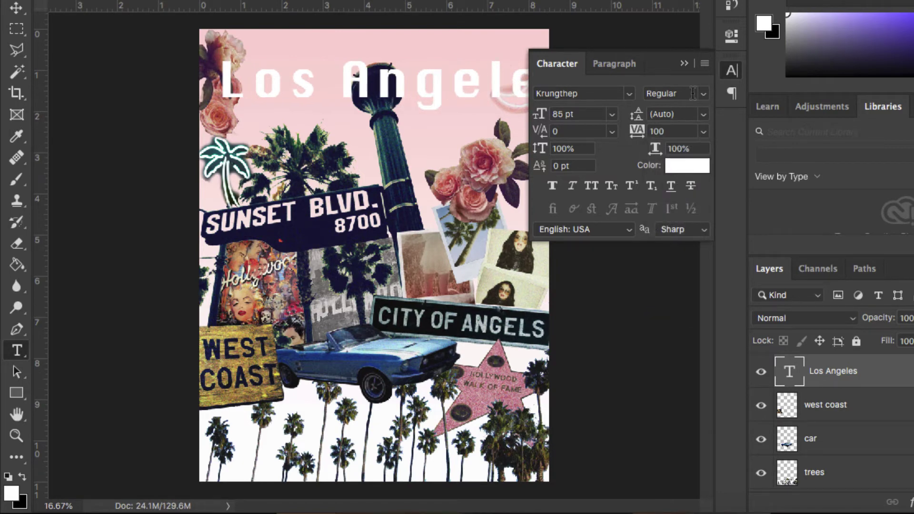
left_click(704, 131)
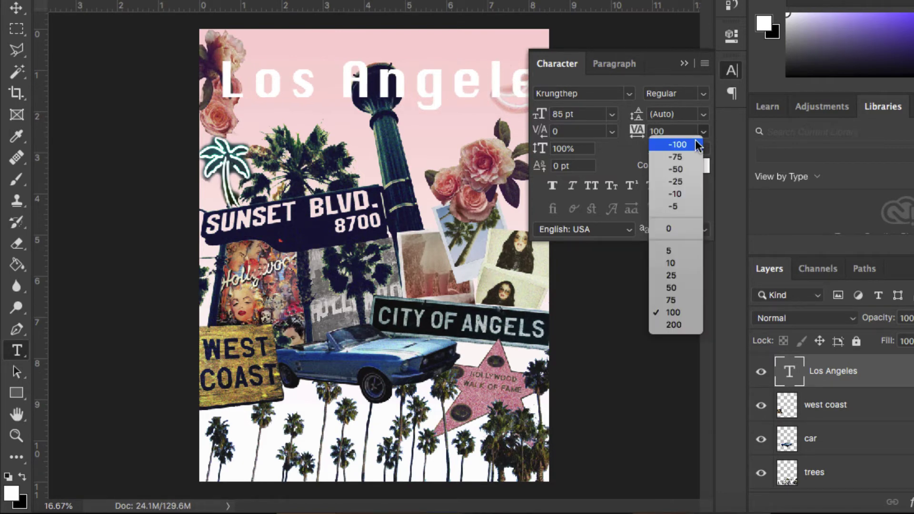
left_click(696, 149)
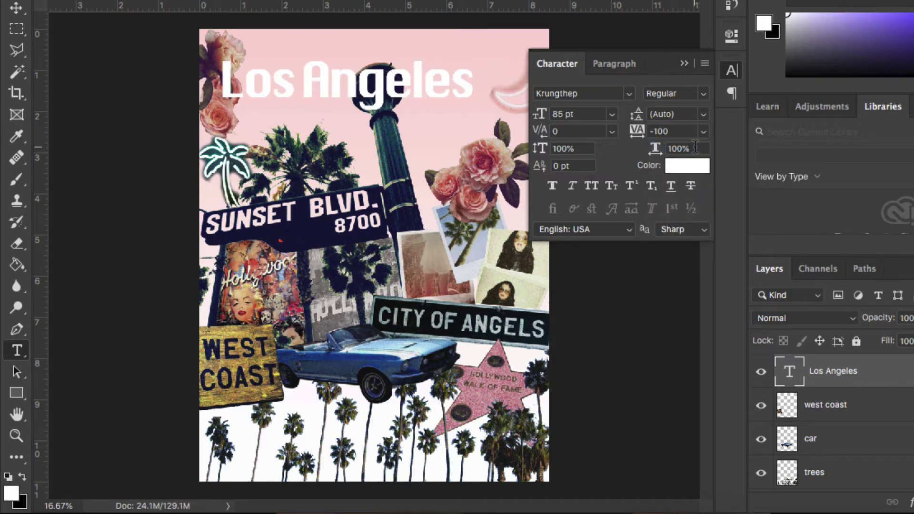
left_click(704, 131)
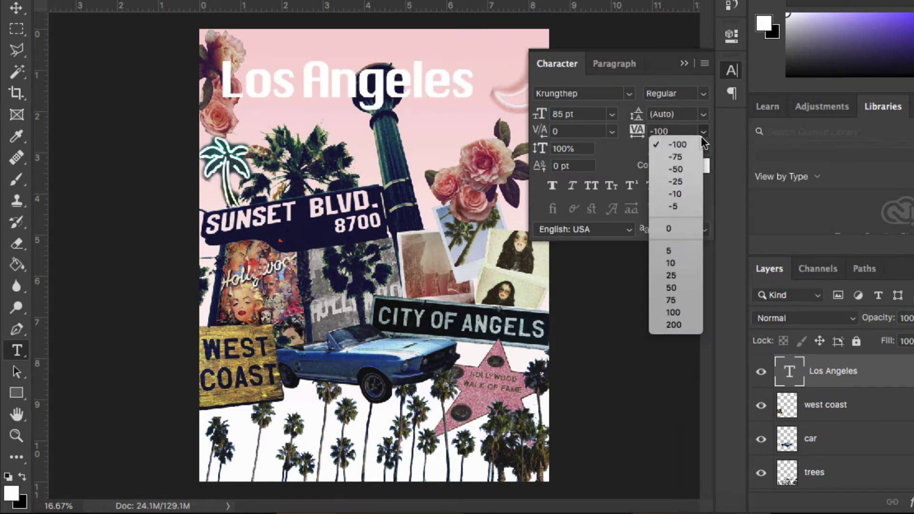
left_click(684, 229)
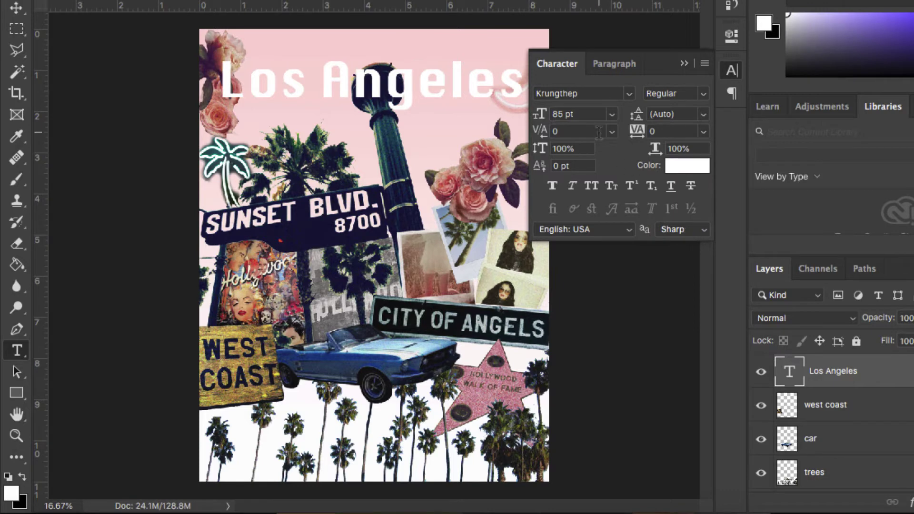
Try a vertical scale of 300% on the Los Angeles text and return it to 100%.
left_click(561, 149)
type("300")
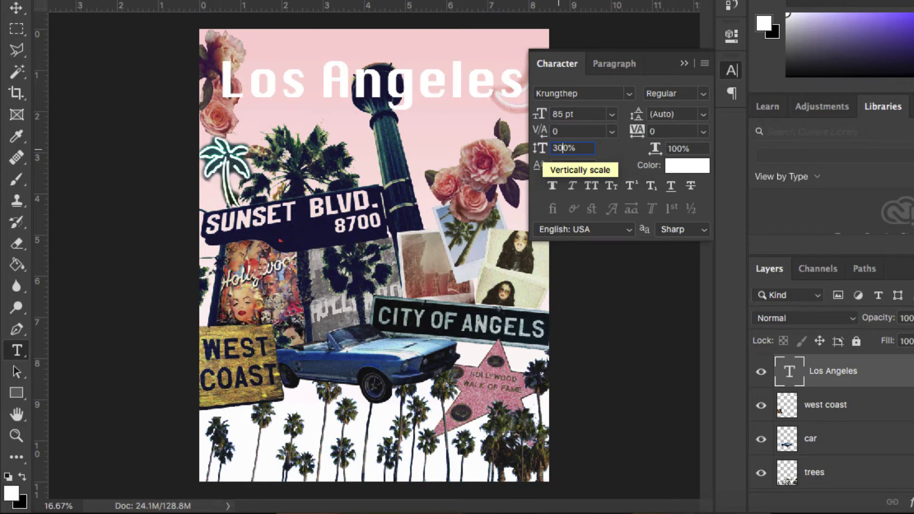
key("Return")
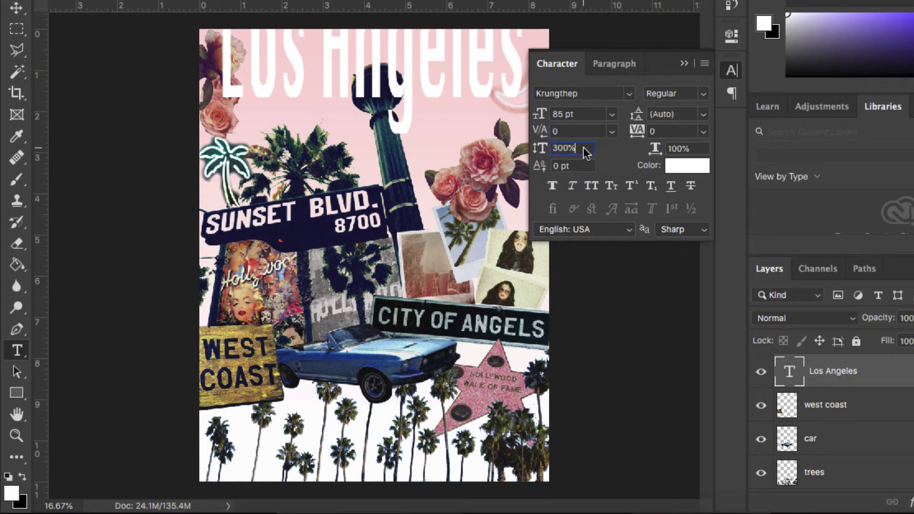
type("100")
key("Return")
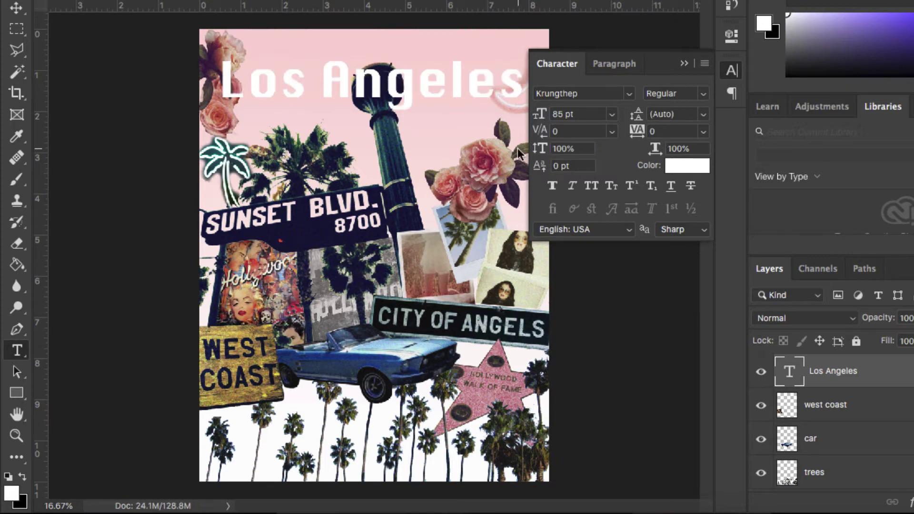
Try a horizontal scale of 300% on the Los Angeles text and return it to 100%.
left_click(663, 149)
type("300")
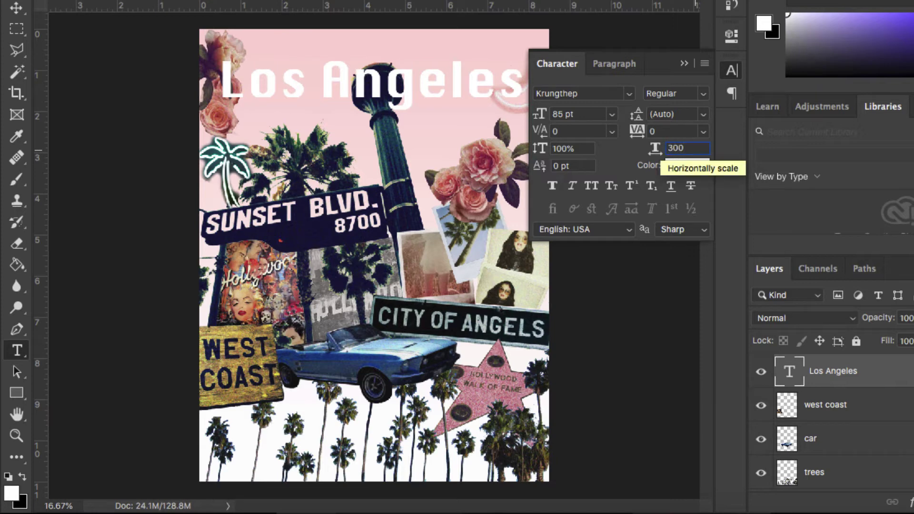
key("Return")
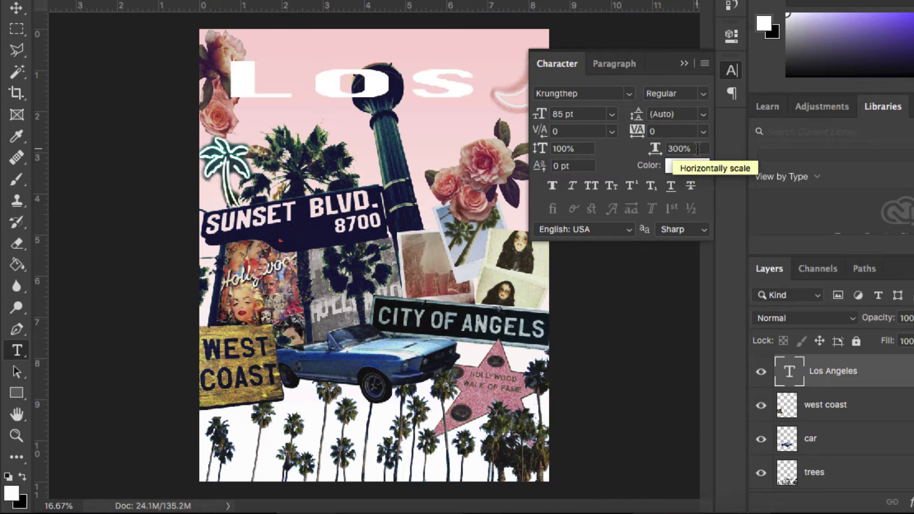
left_click(669, 148)
type("100")
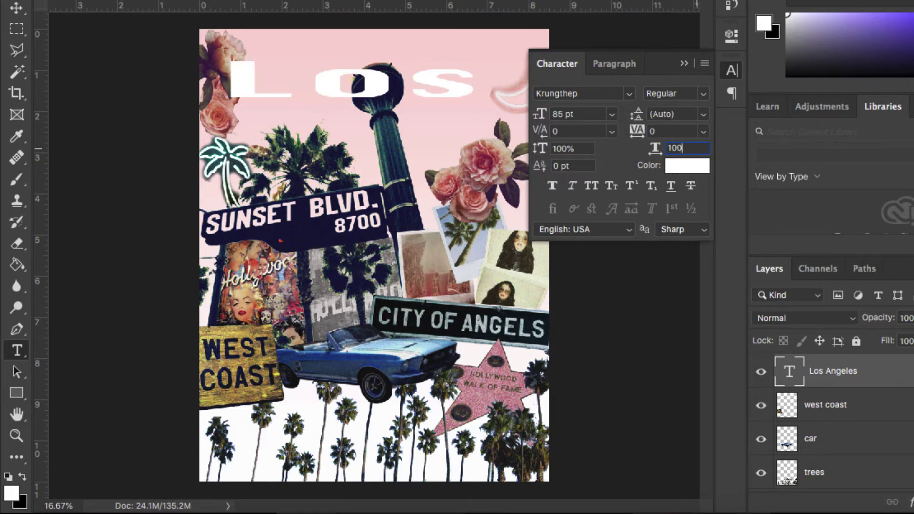
key("Return")
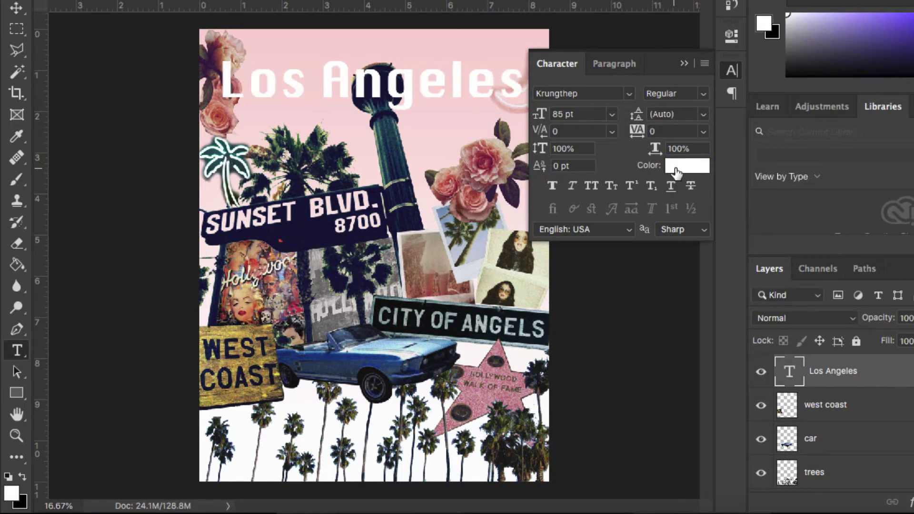
Try red, bright purple and pale purple (#cda6d4) as the colour of the Los Angeles text.
left_click(684, 167)
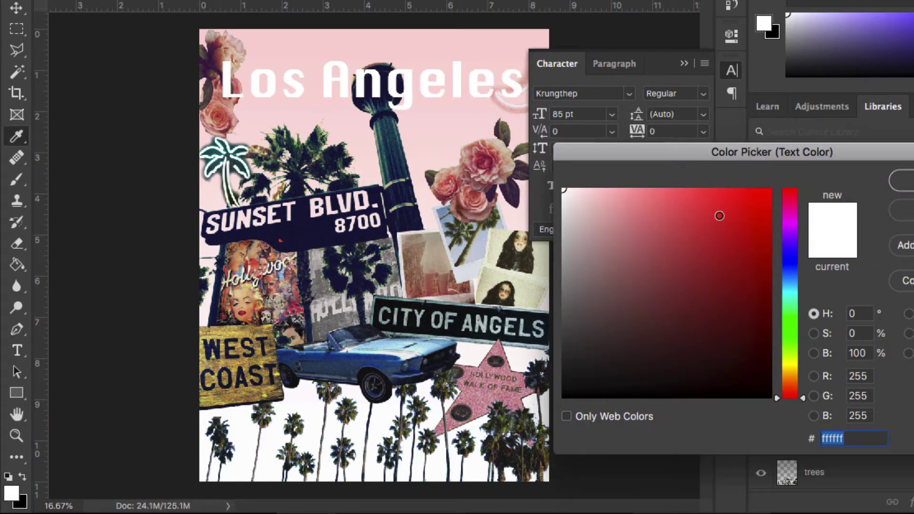
left_click(769, 193)
left_click(771, 190)
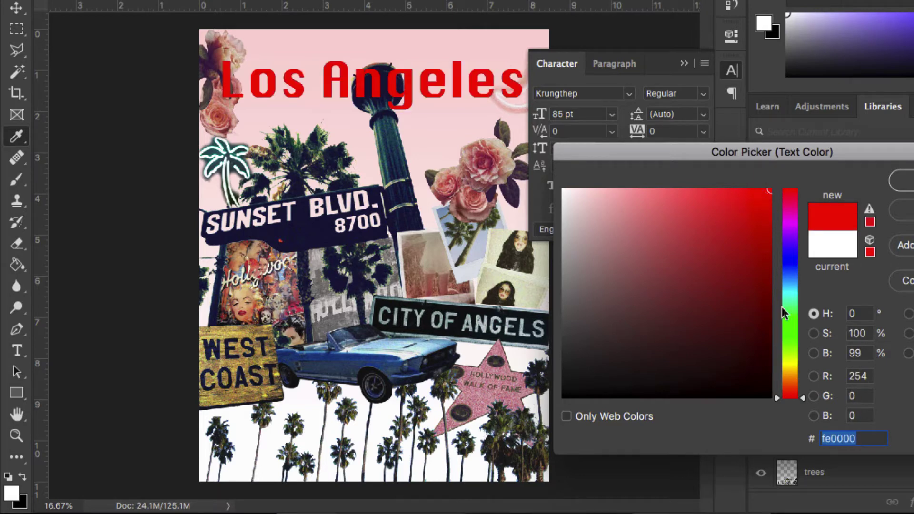
mouse_move(802, 399)
left_mouse_down()
mouse_move(802, 203)
mouse_move(802, 228)
left_mouse_up()
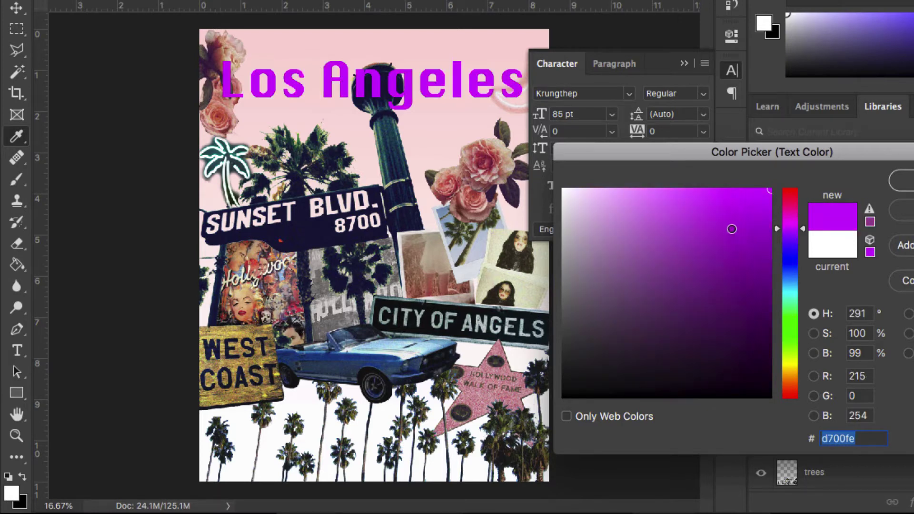
left_click(731, 229)
left_click(680, 237)
left_click(667, 214)
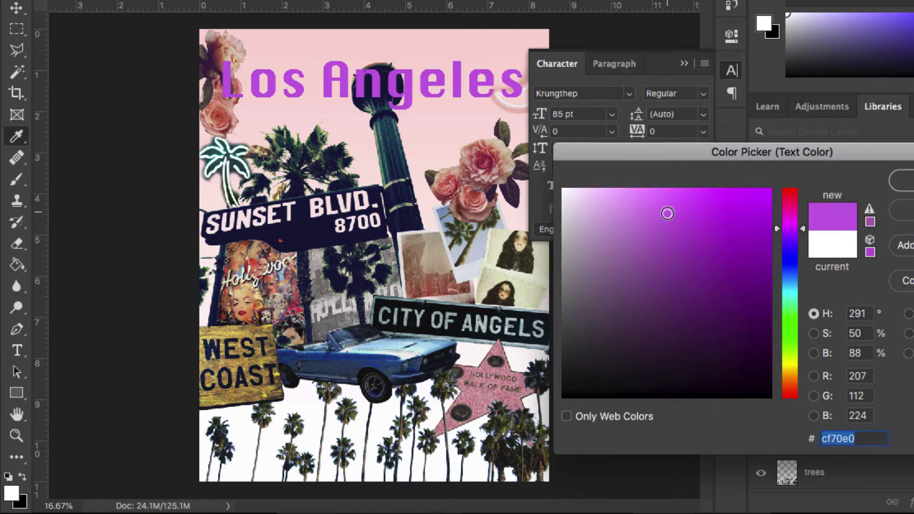
left_click(607, 223)
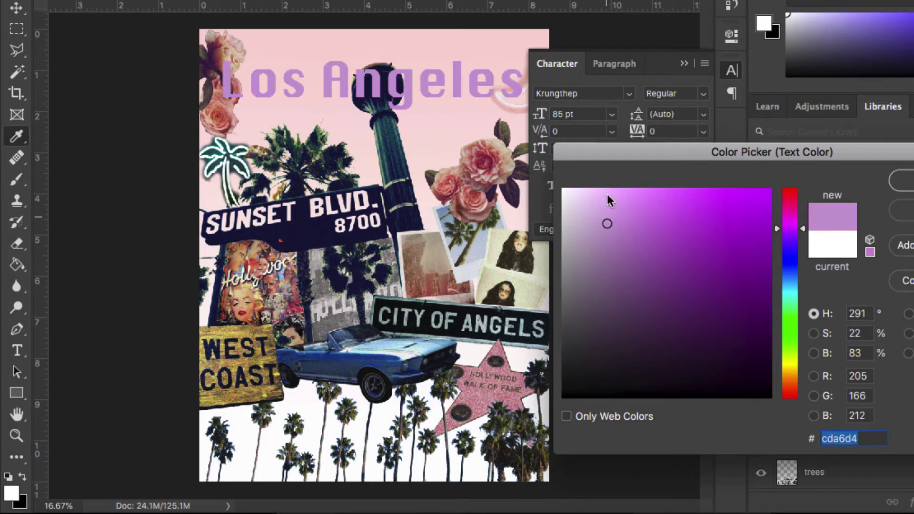
Try the sign's navy and the car's blue on the Los Angeles text, and apply the pink (#cf9497) sampled from the Walk of Fame star.
left_click(319, 230)
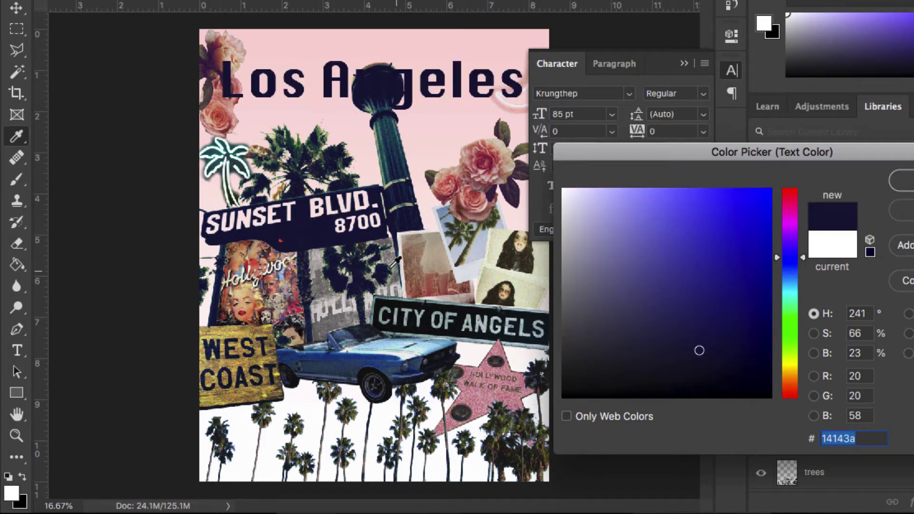
left_click(377, 356)
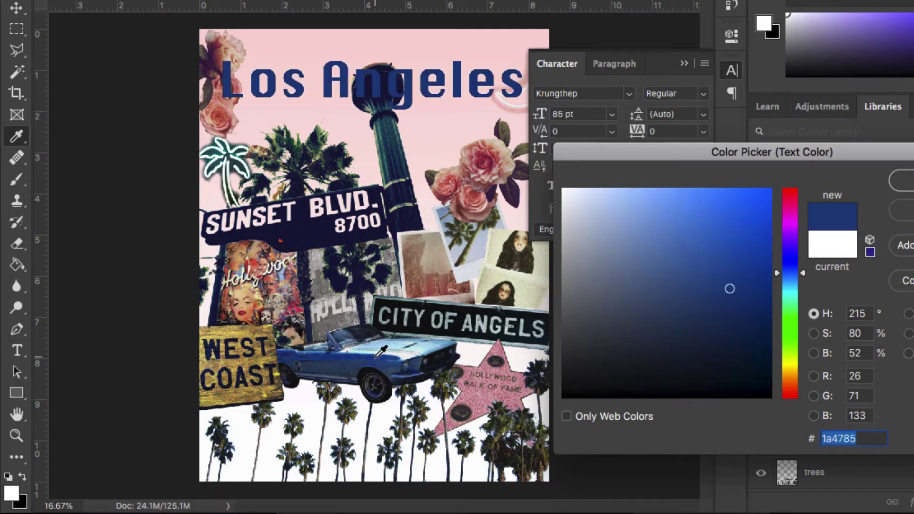
left_click(488, 386)
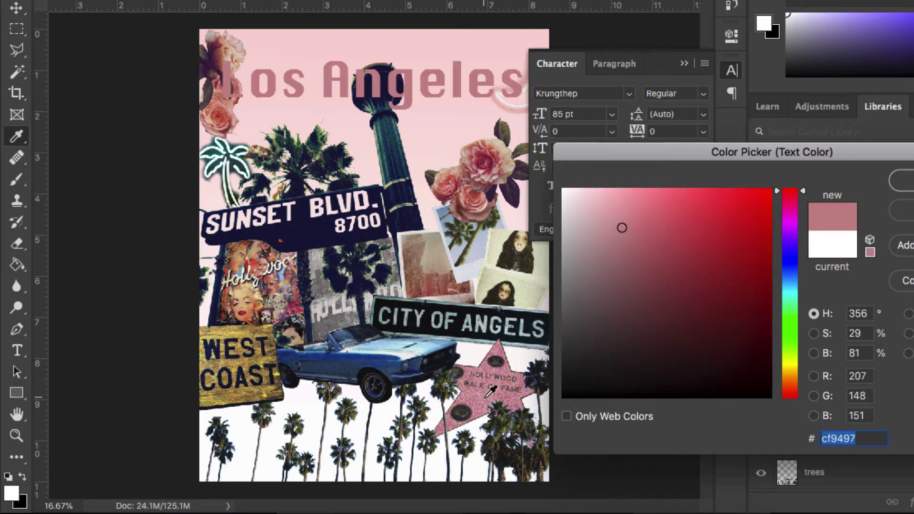
left_click(901, 181)
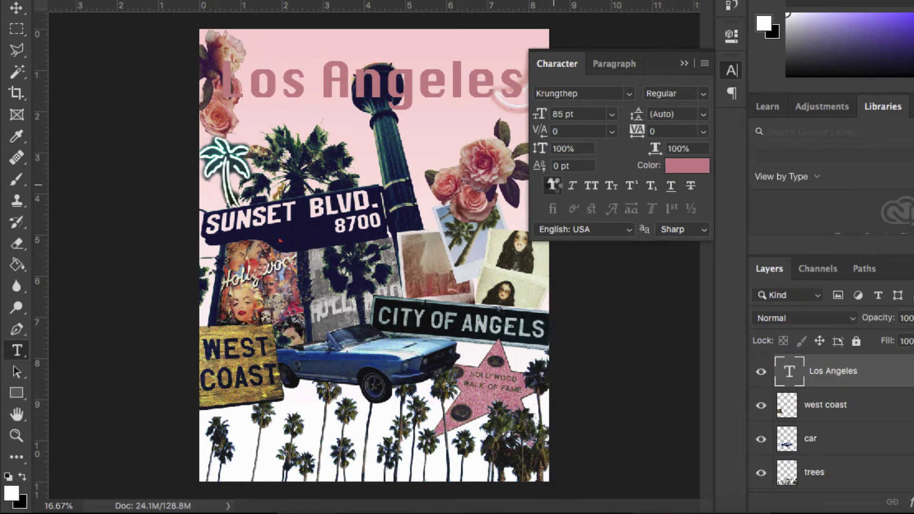
Try faux bold, faux italic, all caps and small caps on the Los Angeles text, and turn them all off again.
left_click(552, 185)
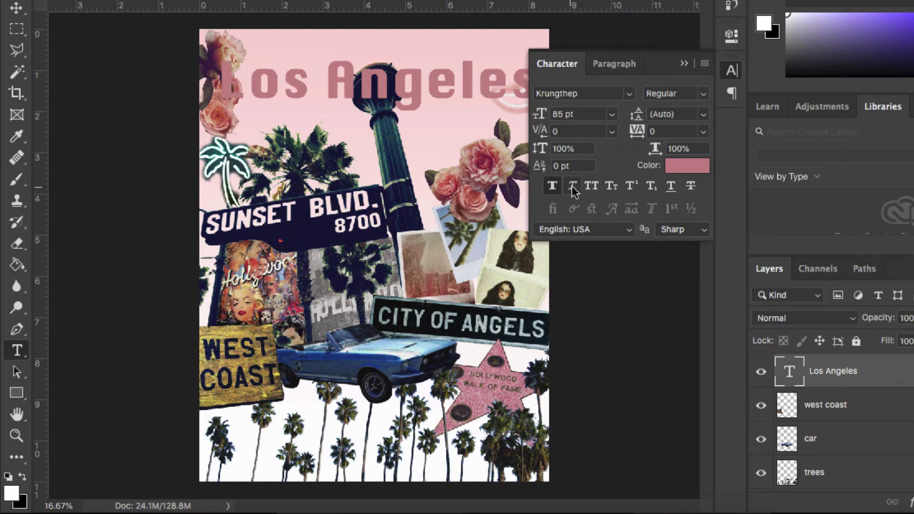
left_click(573, 187)
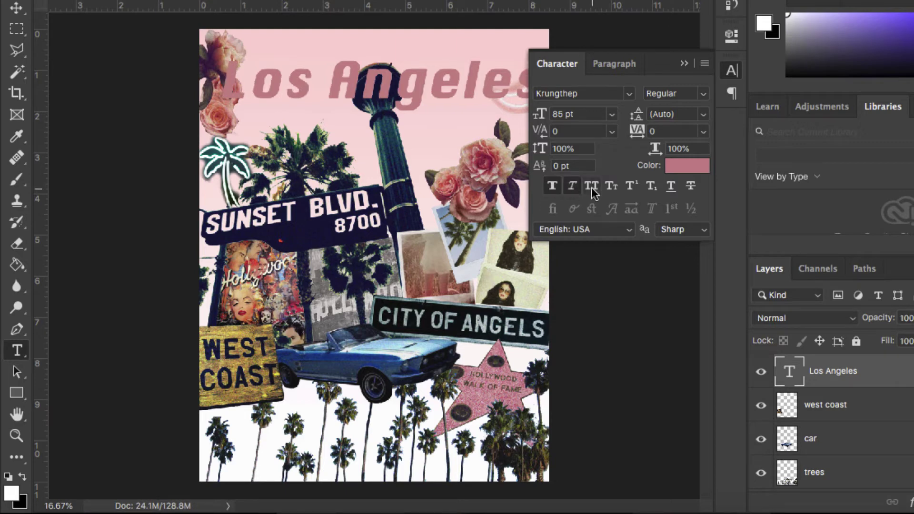
left_click(591, 187)
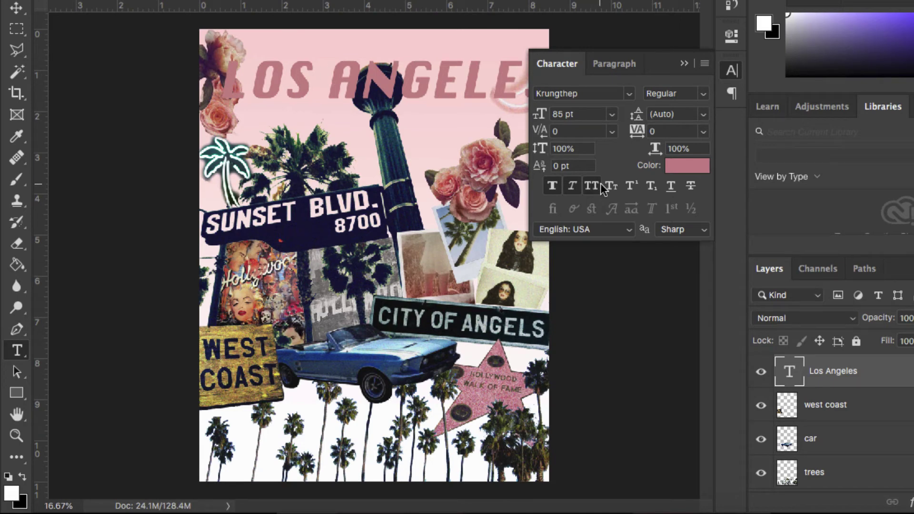
left_click(609, 187)
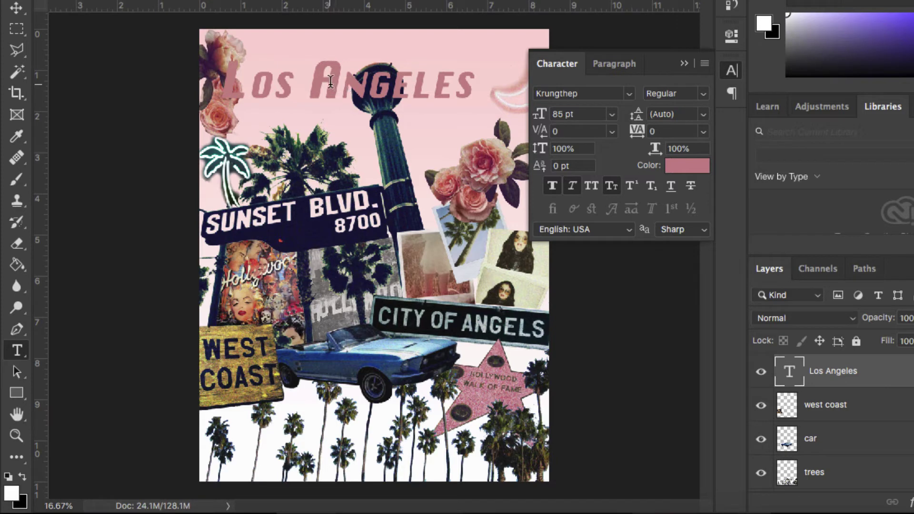
left_click(611, 187)
left_click(552, 186)
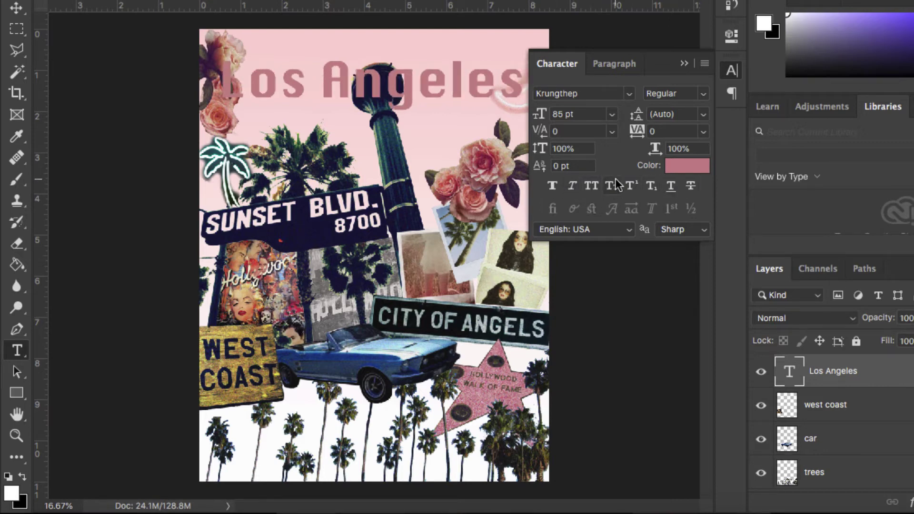
left_click(684, 64)
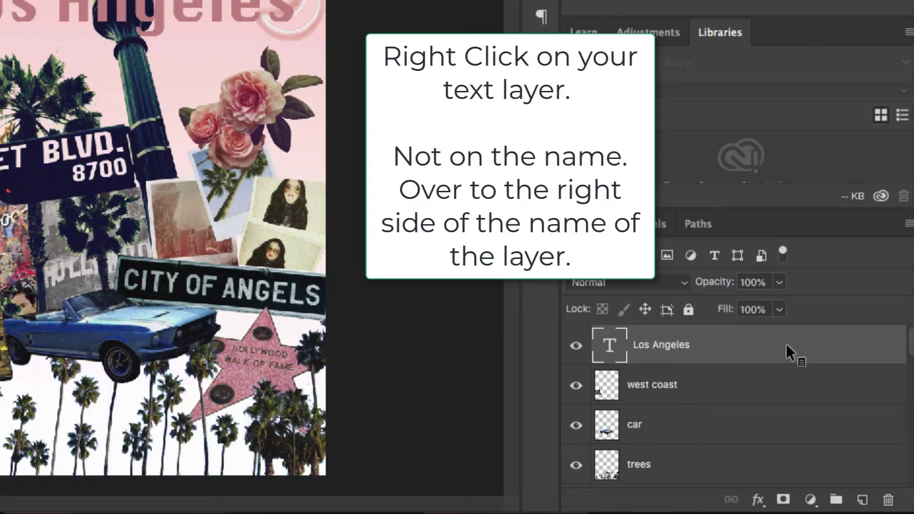
Add a white stroke layer style to the Los Angeles text layer with a size of 20 px.
right_click(820, 390)
left_click(755, 354)
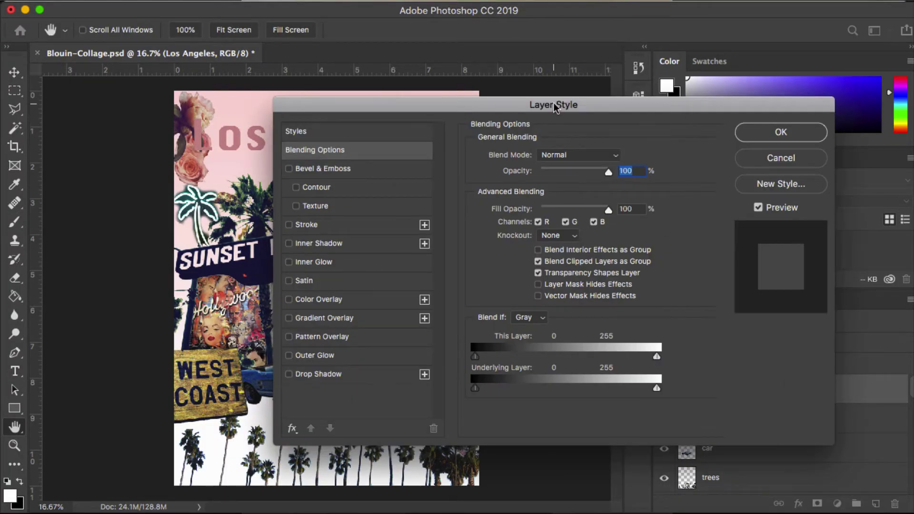
left_click_drag(554, 107, 782, 86)
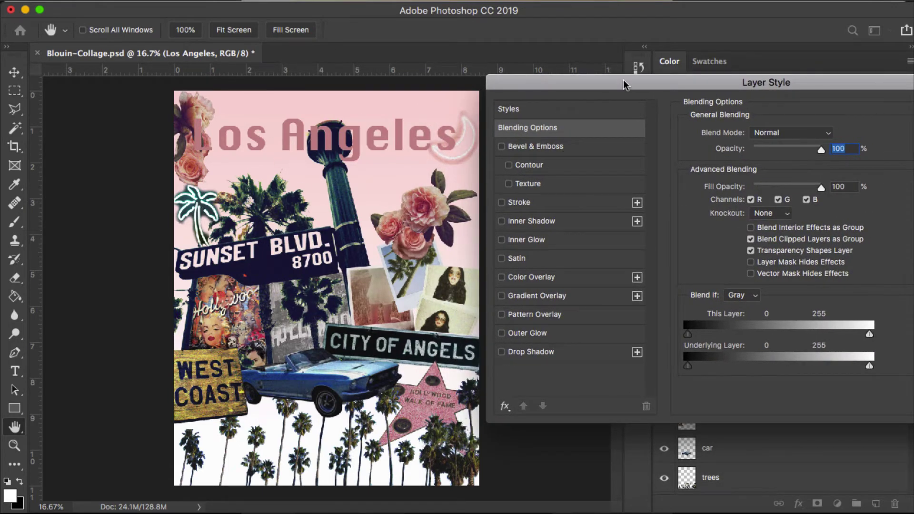
left_click_drag(624, 80, 650, 84)
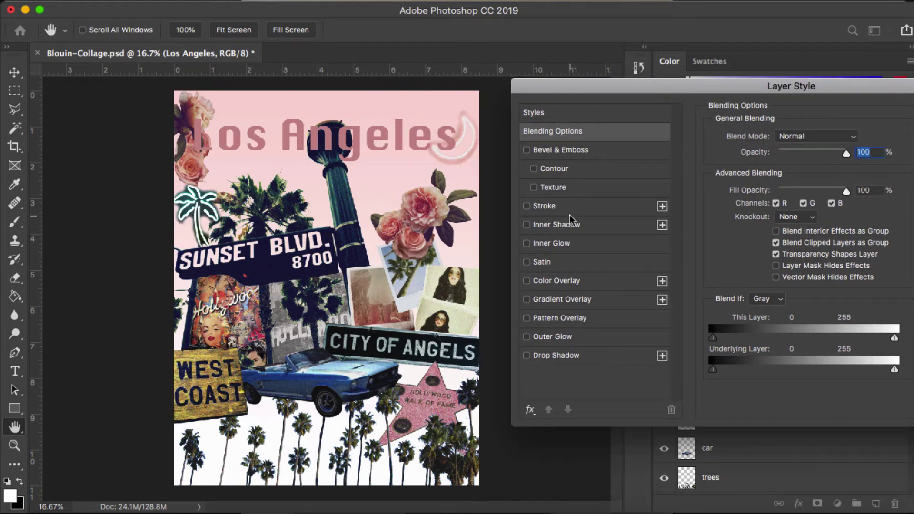
left_click(545, 205)
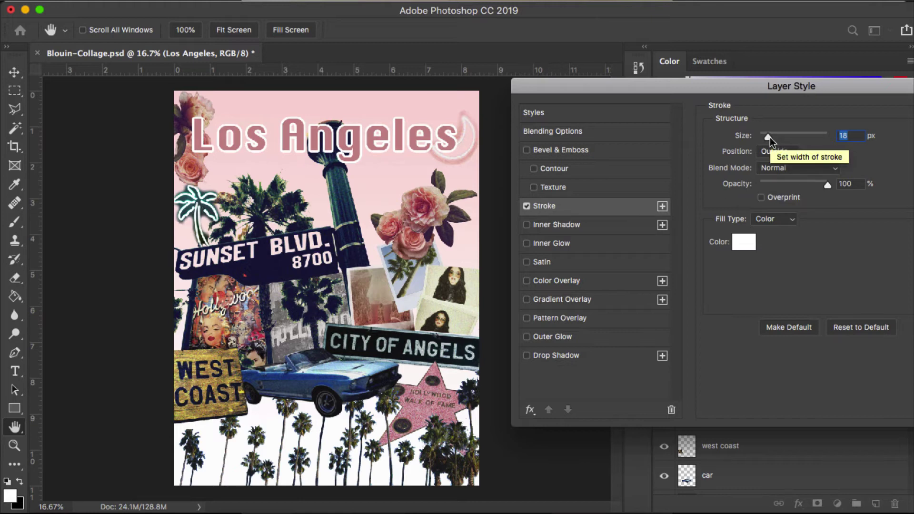
mouse_move(770, 138)
left_mouse_down()
mouse_move(802, 129)
mouse_move(769, 133)
left_mouse_up()
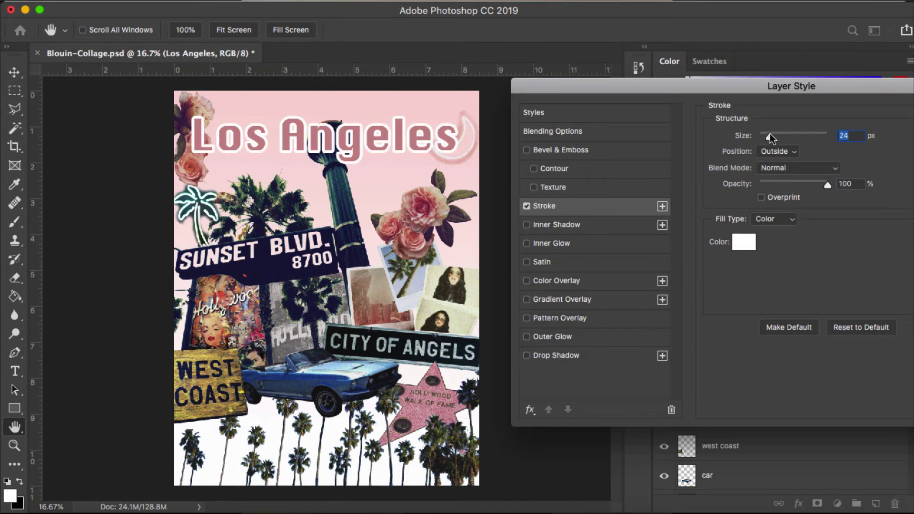
type("20")
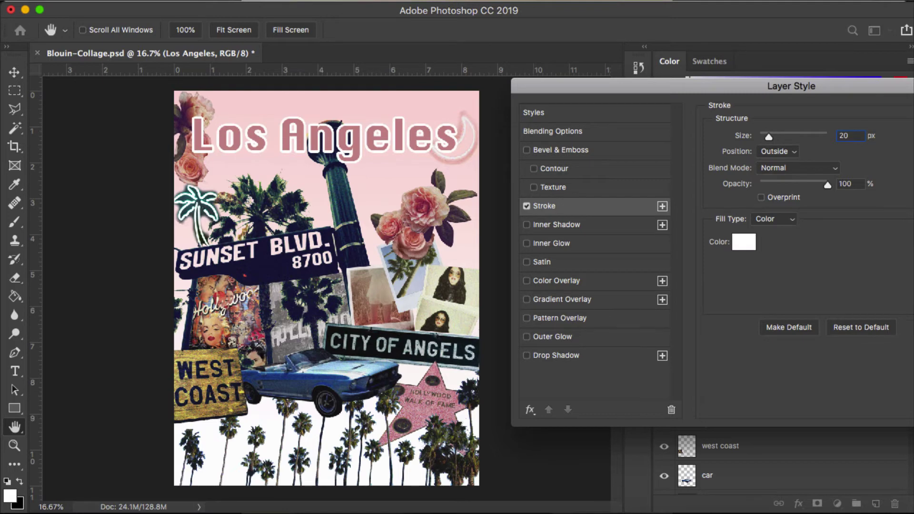
Try the Inside and Center positions and a different opacity for the stroke, and return to Outside and 100%.
left_click(788, 151)
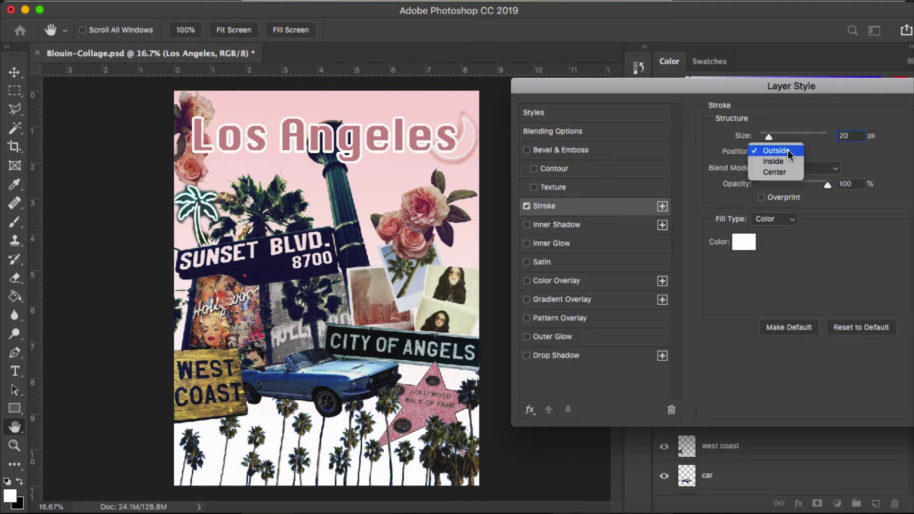
left_click(788, 154)
left_click(787, 155)
left_click(788, 156)
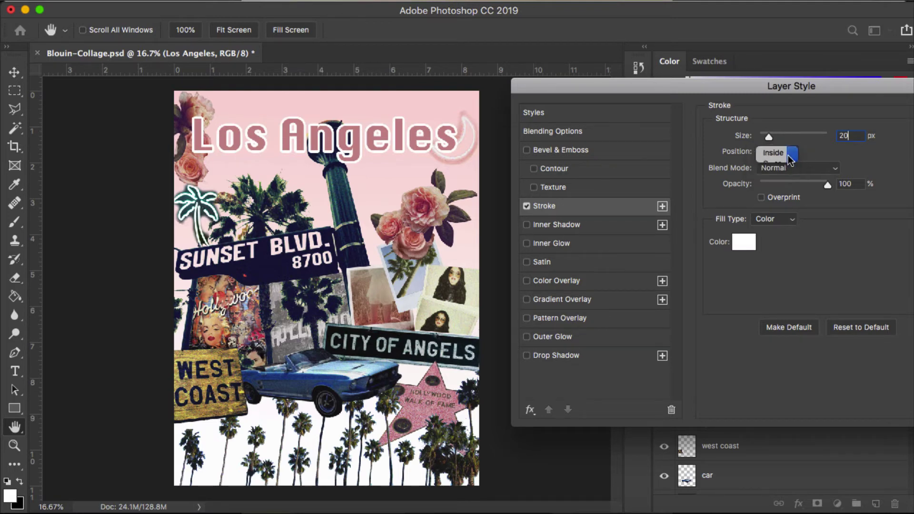
left_click(788, 153)
left_click(790, 163)
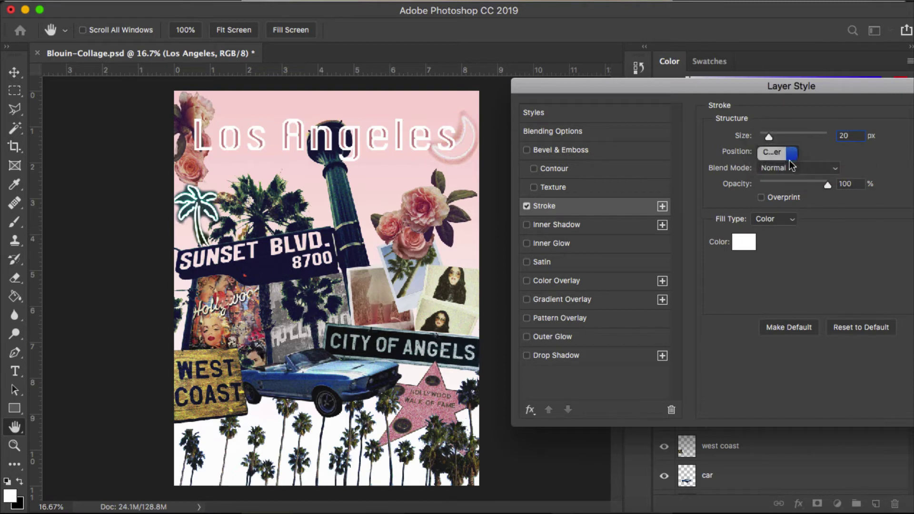
left_click(789, 152)
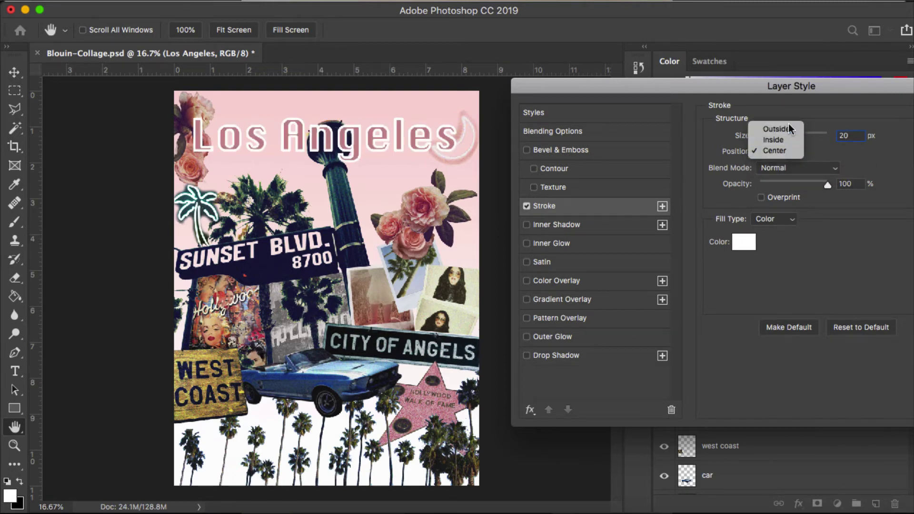
left_click(788, 129)
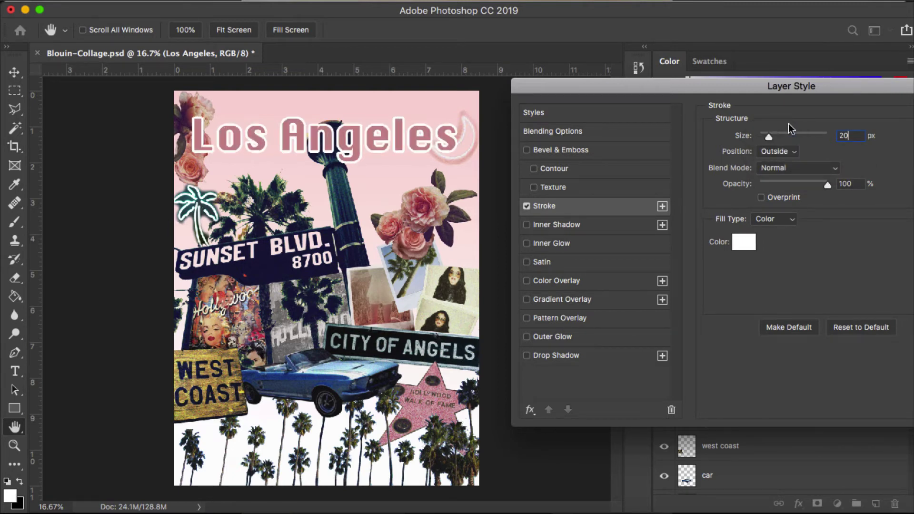
left_click(794, 181)
mouse_move(795, 181)
left_mouse_down()
mouse_move(780, 183)
mouse_move(824, 183)
left_mouse_up()
Try a gradient fill for the stroke, recolouring the gradient's black stop at location 0% to bright blue.
left_click(793, 221)
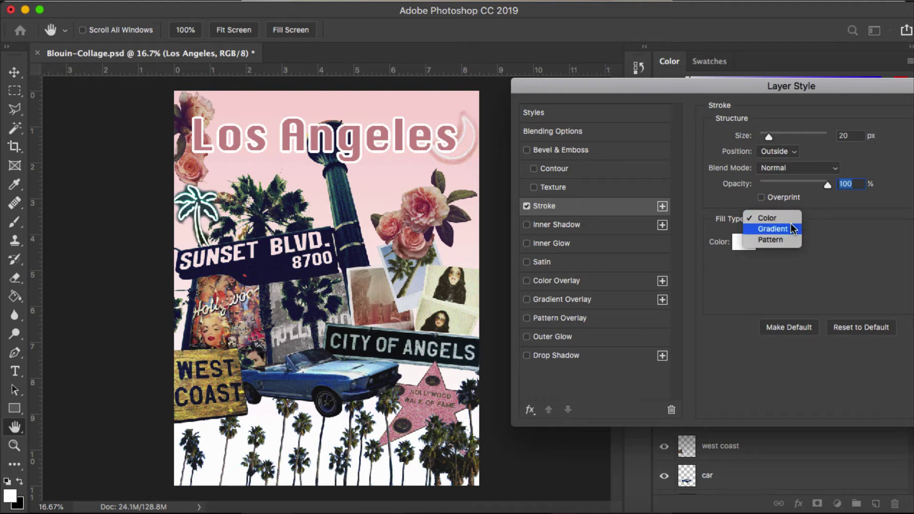
left_click(773, 229)
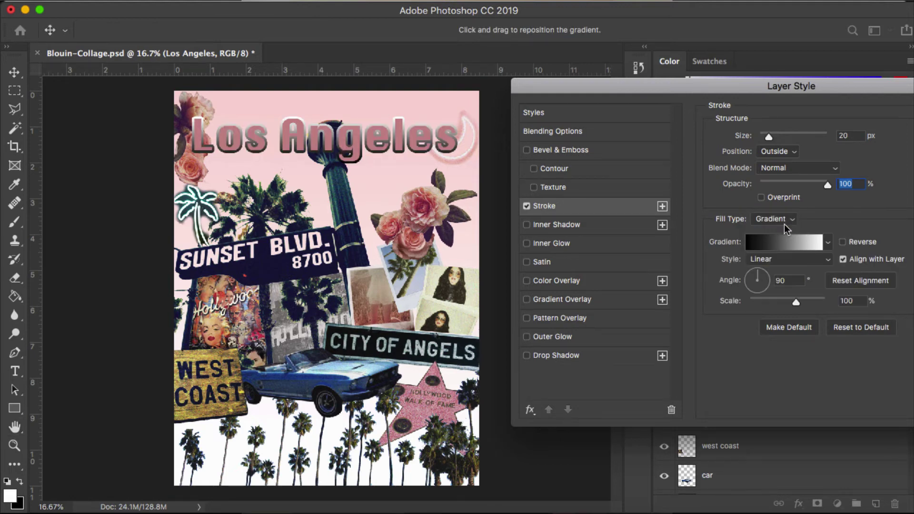
left_click(761, 242)
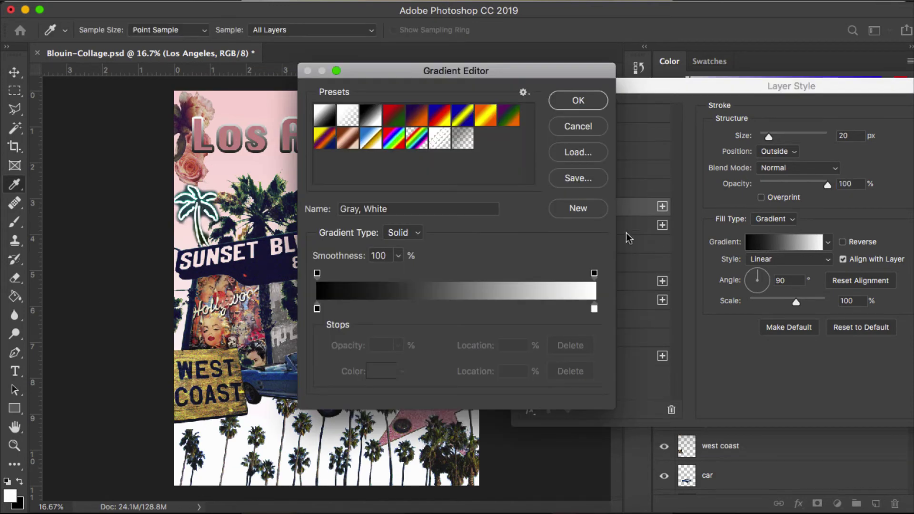
left_click_drag(461, 78, 698, 65)
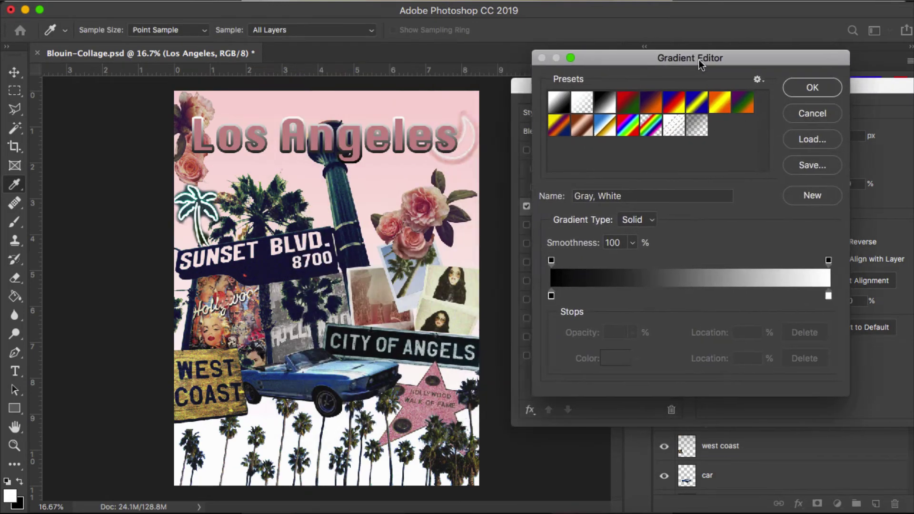
left_click(554, 296)
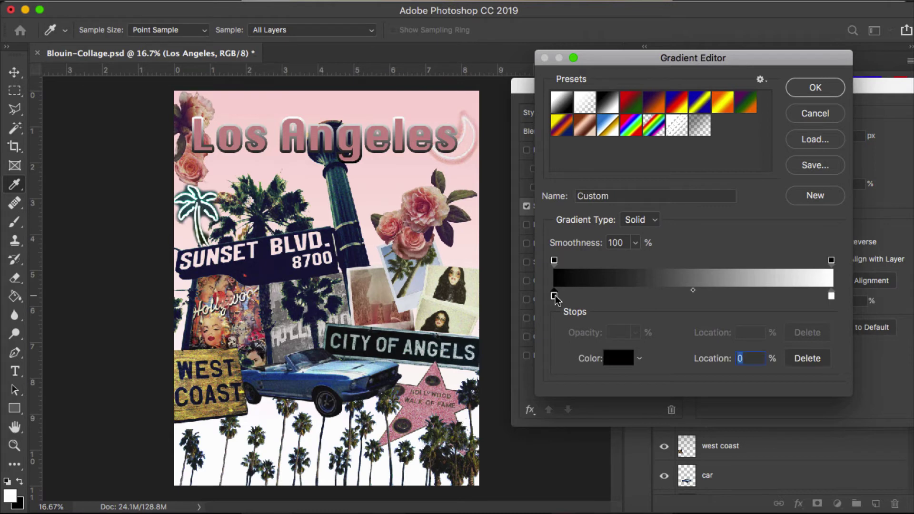
left_click(620, 360)
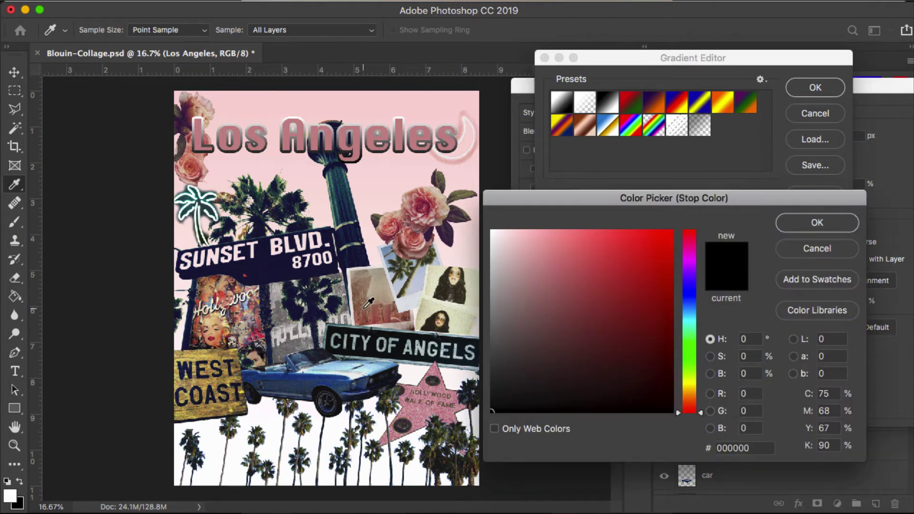
left_click(349, 333)
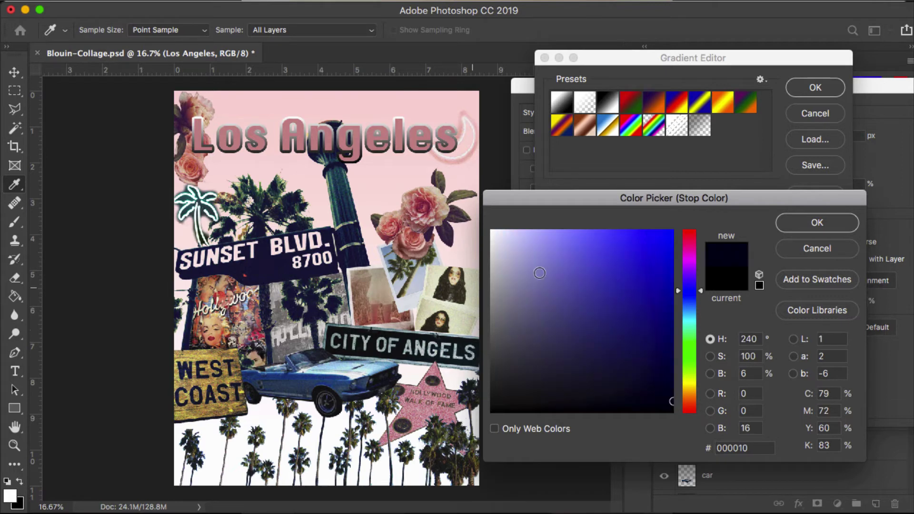
left_click(648, 250)
left_click(819, 224)
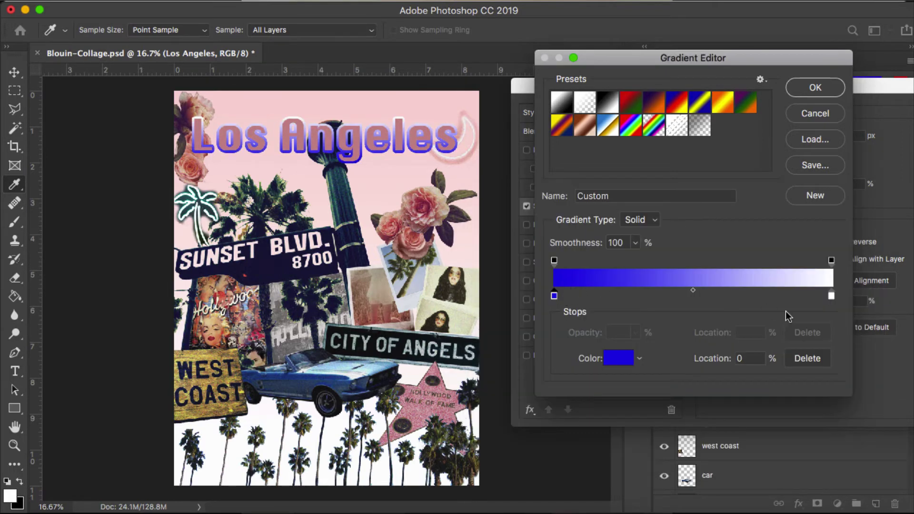
Try teal (#1a938f) for the stroke gradient's stop at location 100%, and discard the gradient colour edits.
left_click(831, 296)
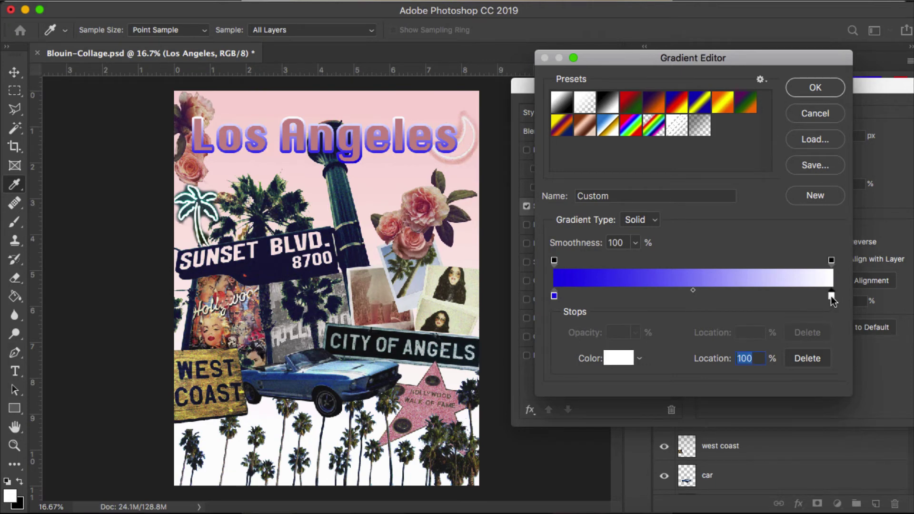
left_click(616, 357)
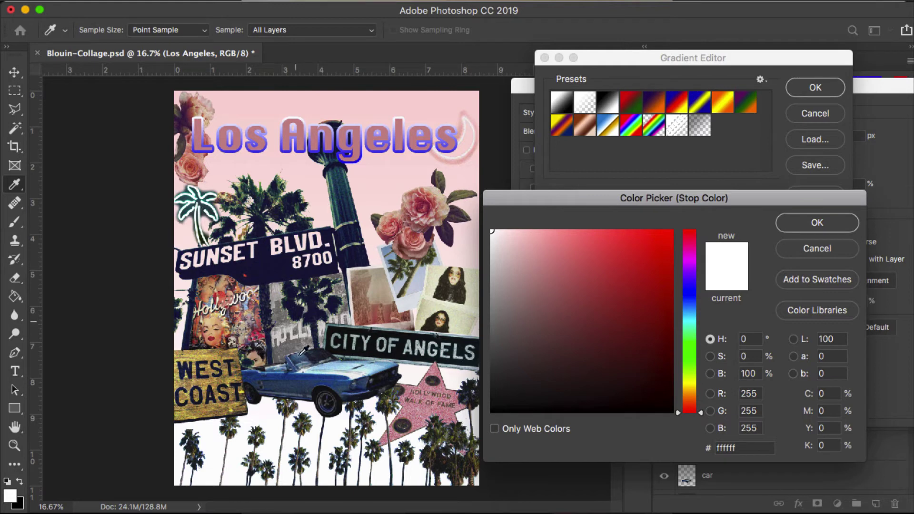
left_click(286, 369)
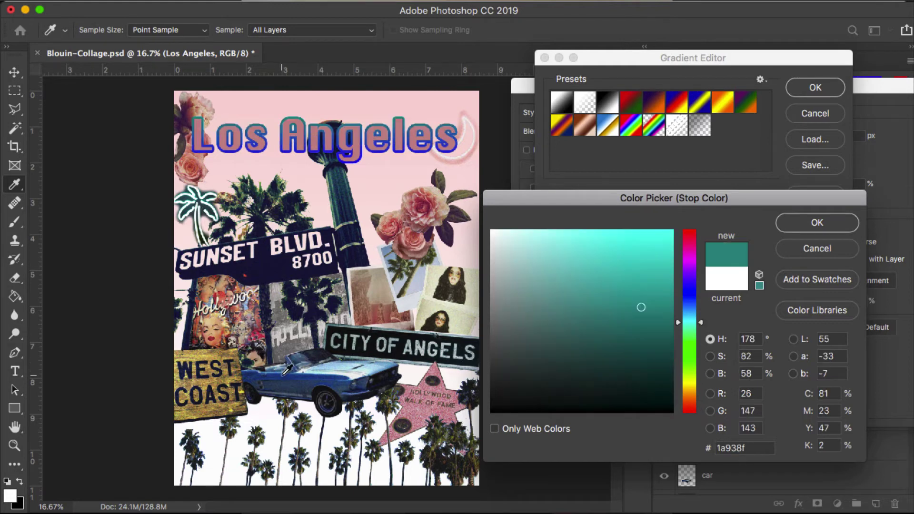
left_click(805, 223)
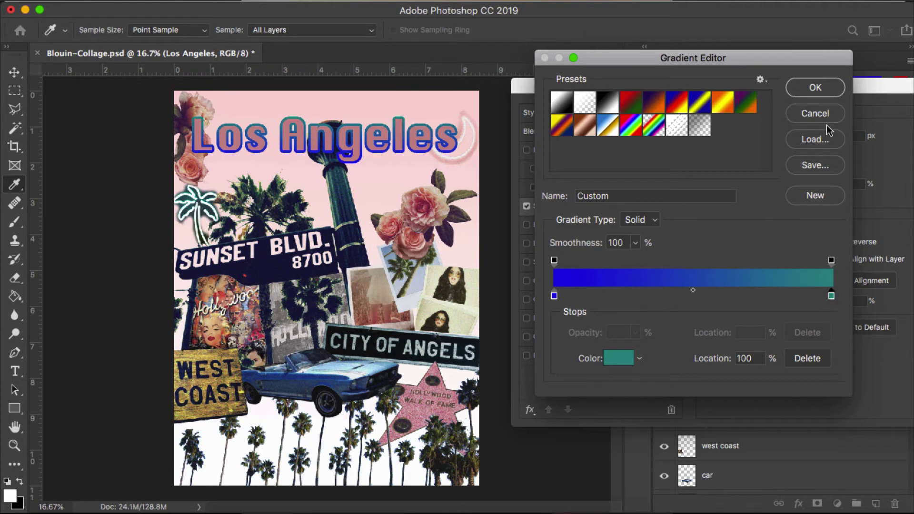
left_click(833, 115)
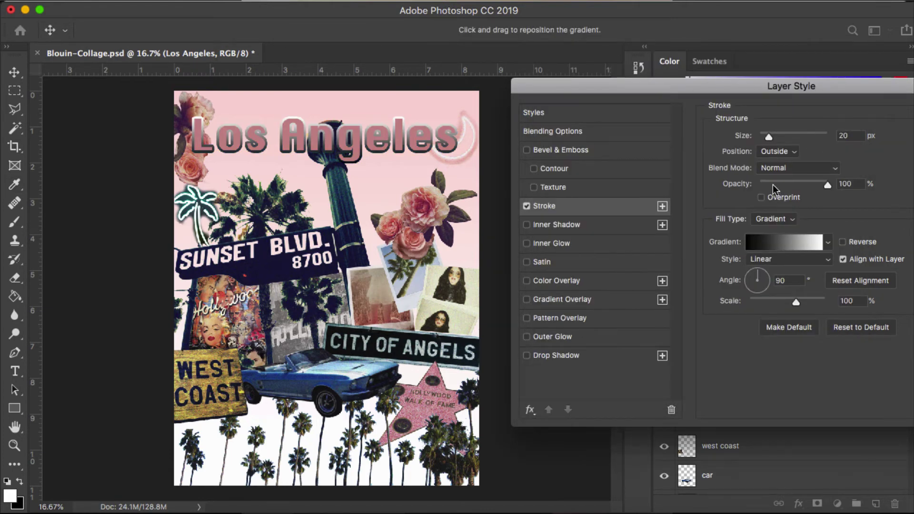
Switch the stroke's fill type back to solid Color and turn on an Outer Glow for the Los Angeles text layer.
left_click(781, 219)
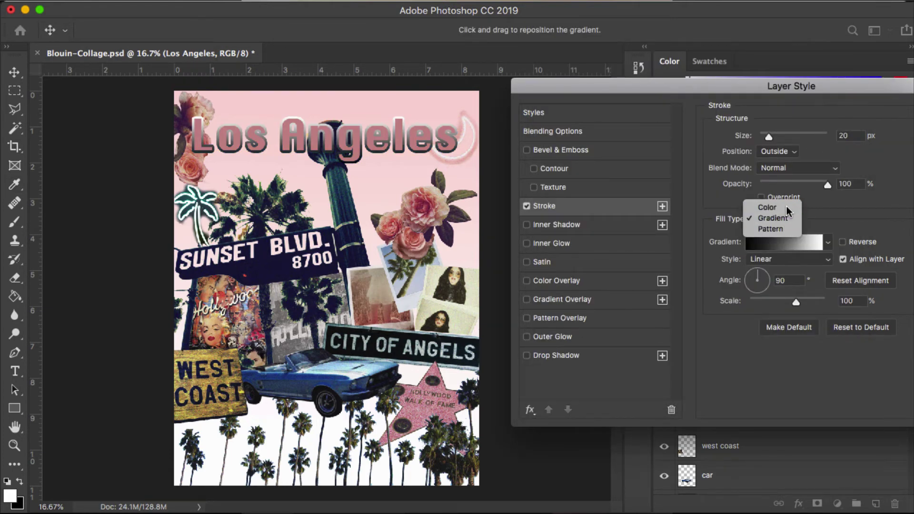
left_click(787, 206)
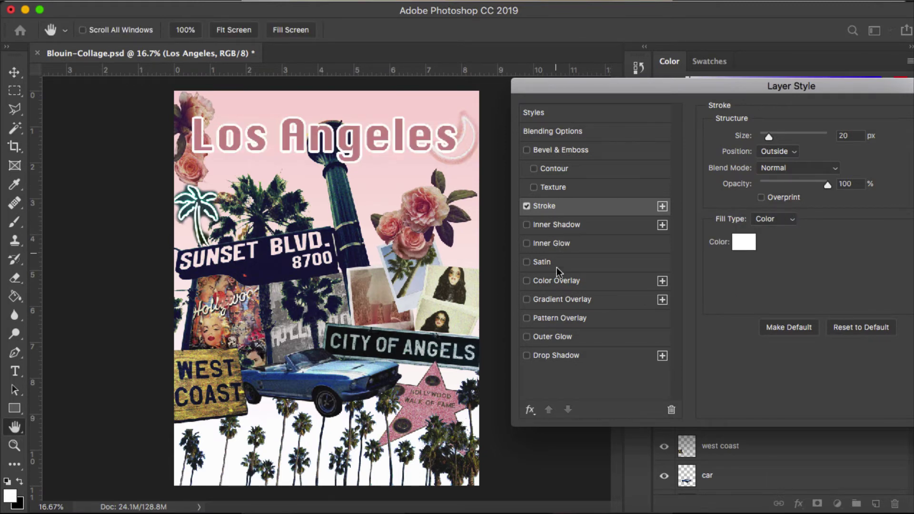
left_click(557, 339)
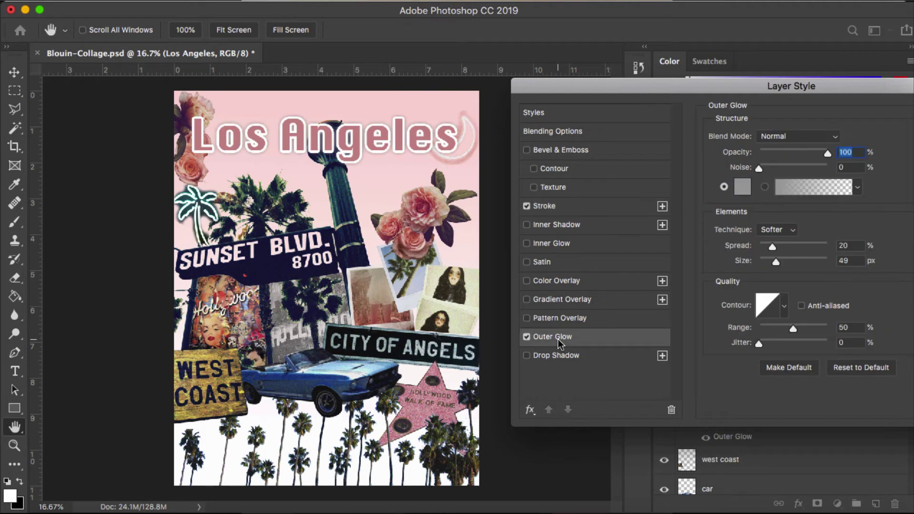
left_click(527, 337)
left_click(528, 338)
Try the Linear Dodge (Add) and Soft Light blend modes for the outer glow, and return to Normal.
left_click(810, 158)
left_click(813, 136)
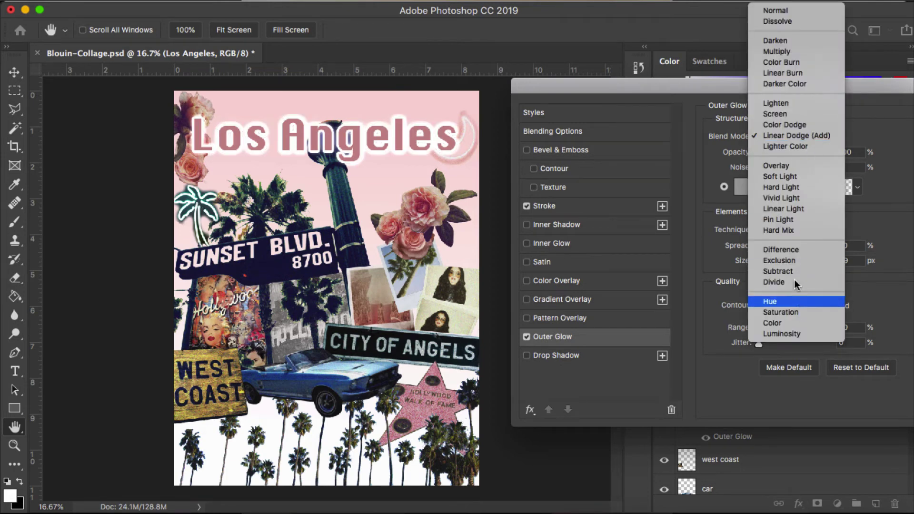
left_click(803, 178)
left_click(788, 138)
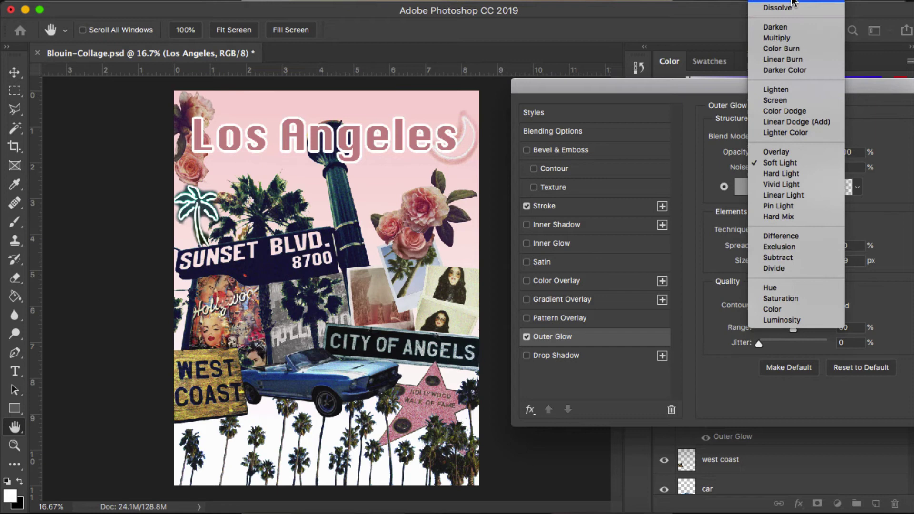
left_click(793, 2)
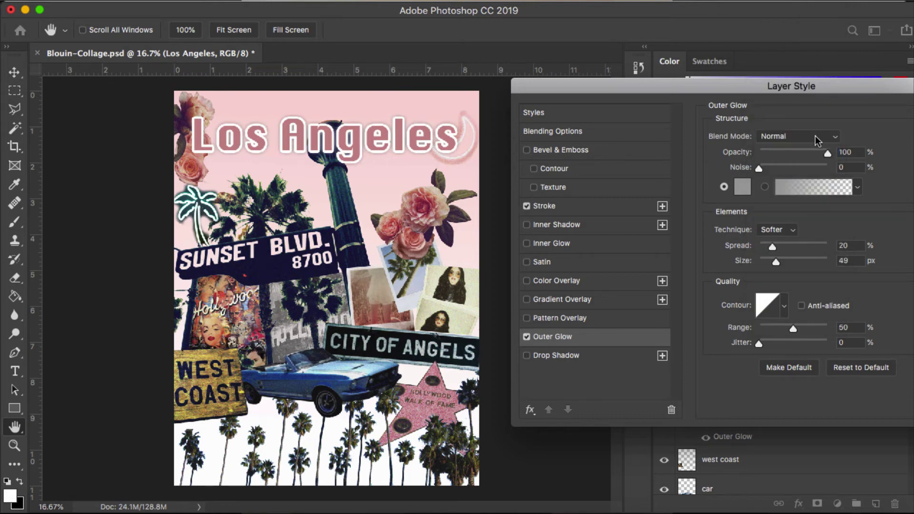
left_click(826, 153)
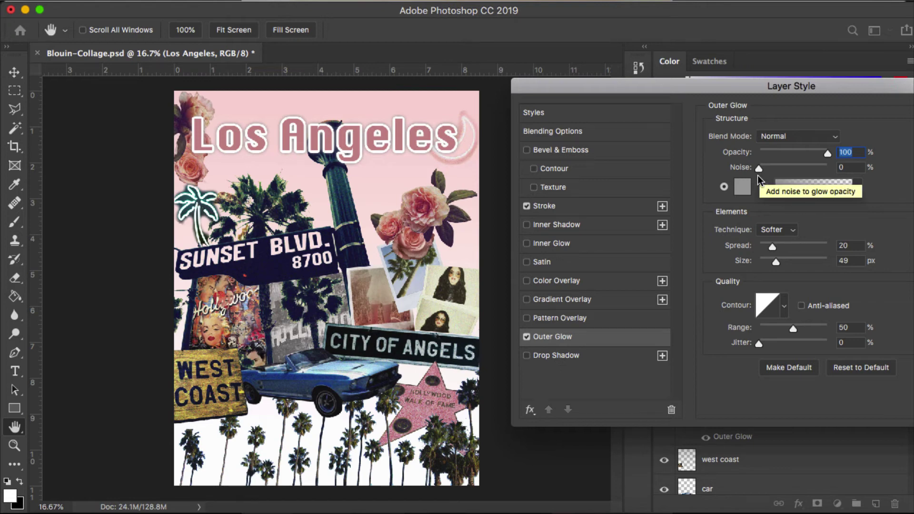
Accept grey (#a9a7a7) as the outer glow colour, and set the glow's spread to 35% and size to 103 px.
left_click(744, 187)
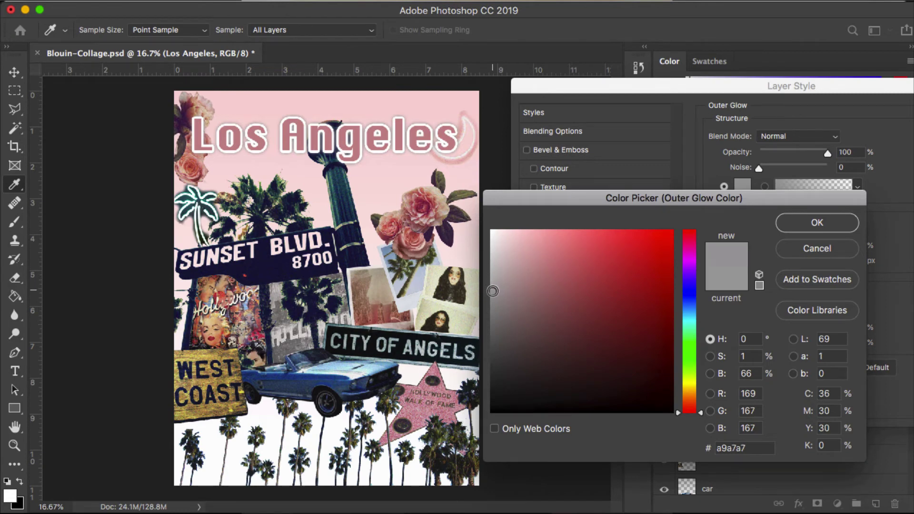
left_click(825, 225)
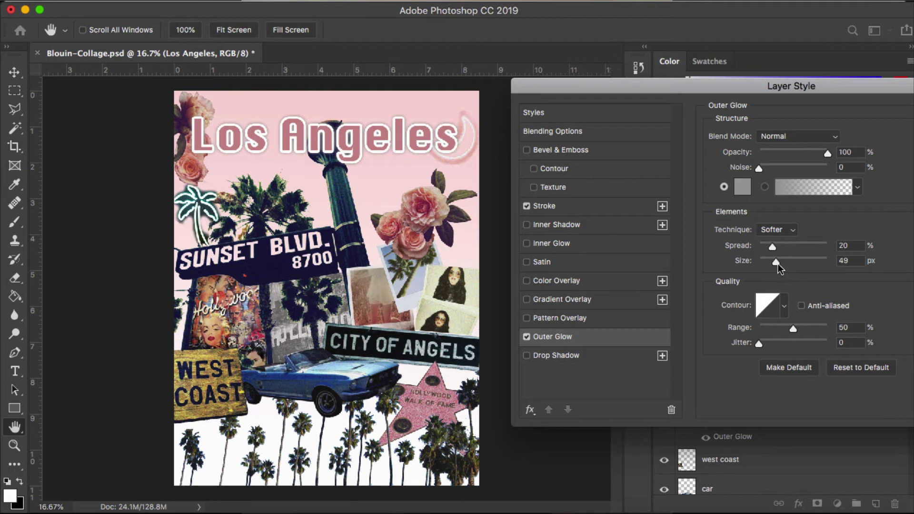
left_click_drag(776, 262, 801, 244)
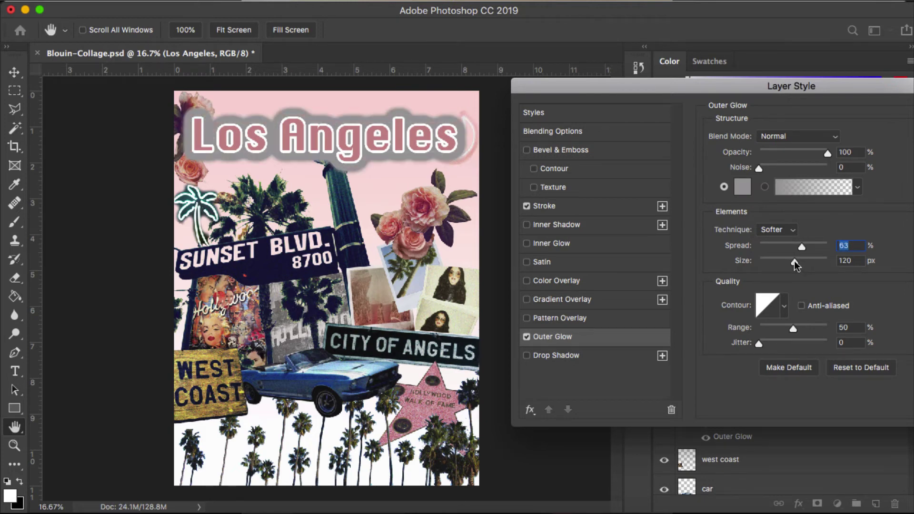
mouse_move(794, 261)
left_mouse_down()
mouse_move(769, 262)
mouse_move(778, 259)
left_mouse_up()
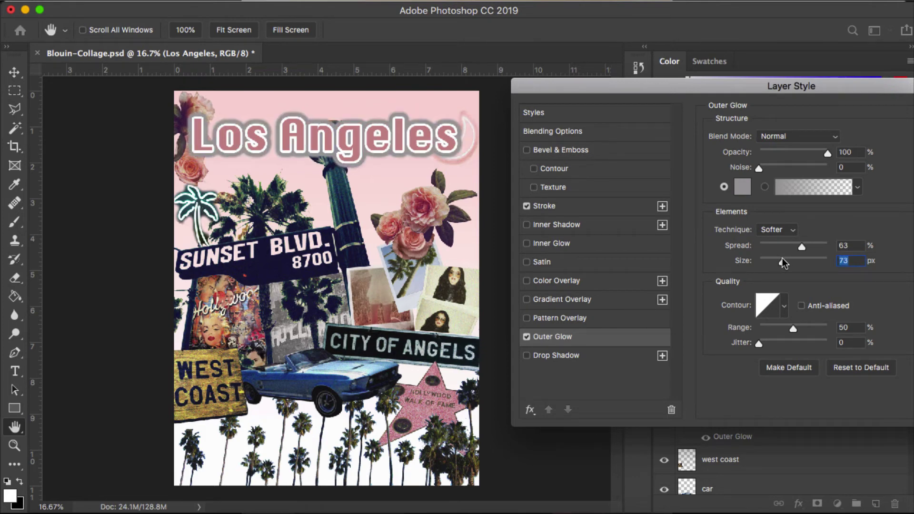
left_click_drag(790, 245, 827, 245)
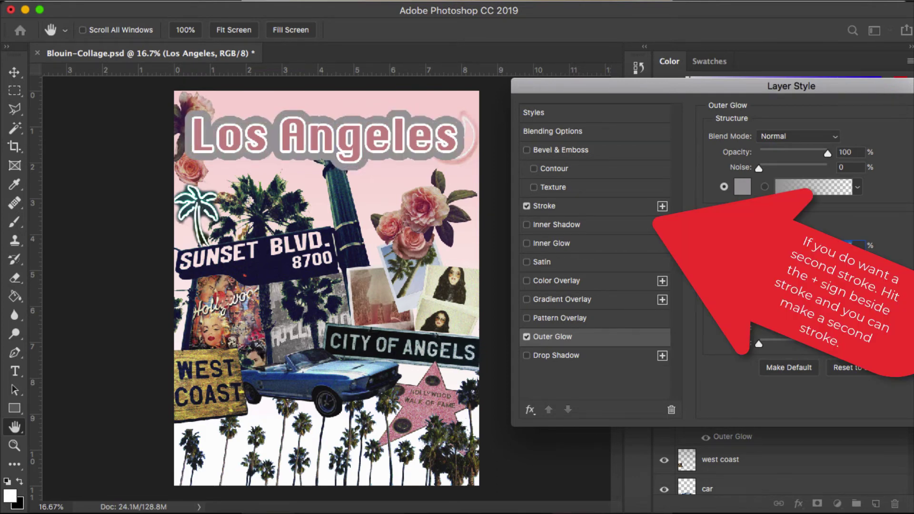
left_click_drag(778, 260, 773, 261)
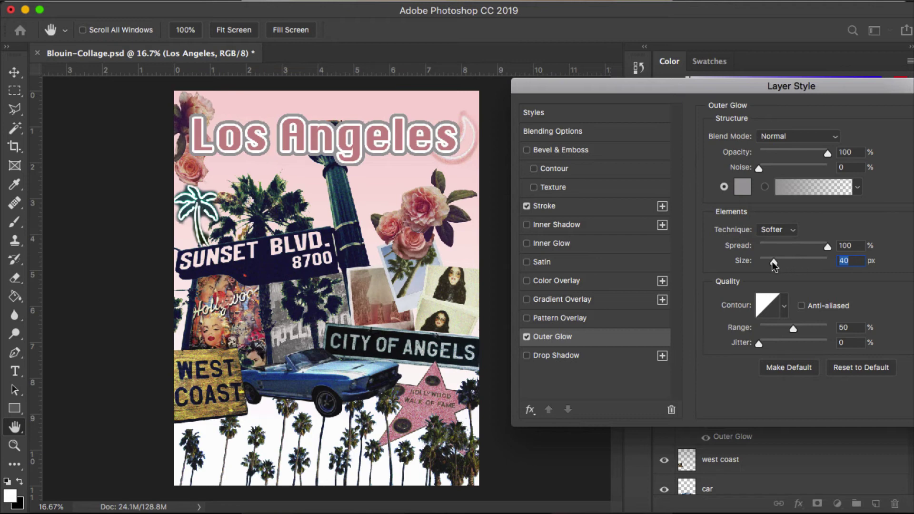
left_click_drag(772, 247, 794, 245)
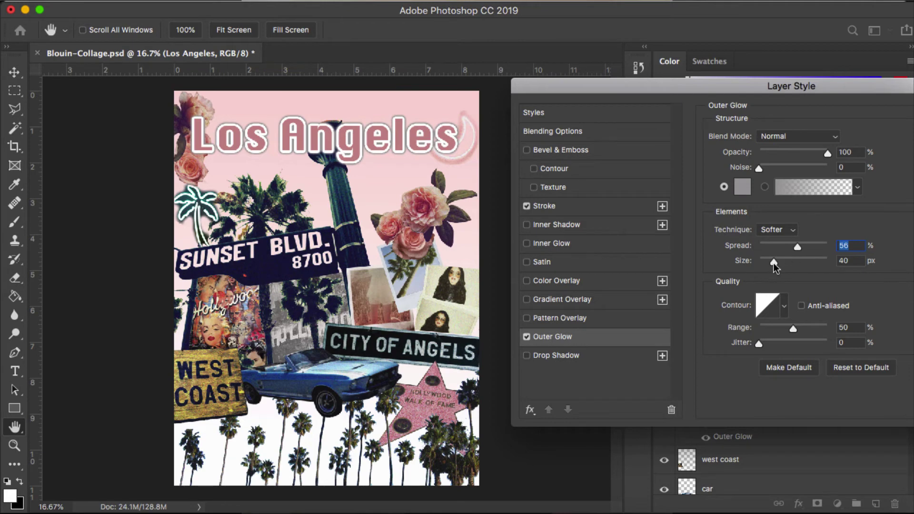
mouse_move(773, 262)
left_mouse_down()
mouse_move(784, 262)
mouse_move(791, 247)
mouse_move(781, 248)
mouse_move(790, 262)
left_mouse_up()
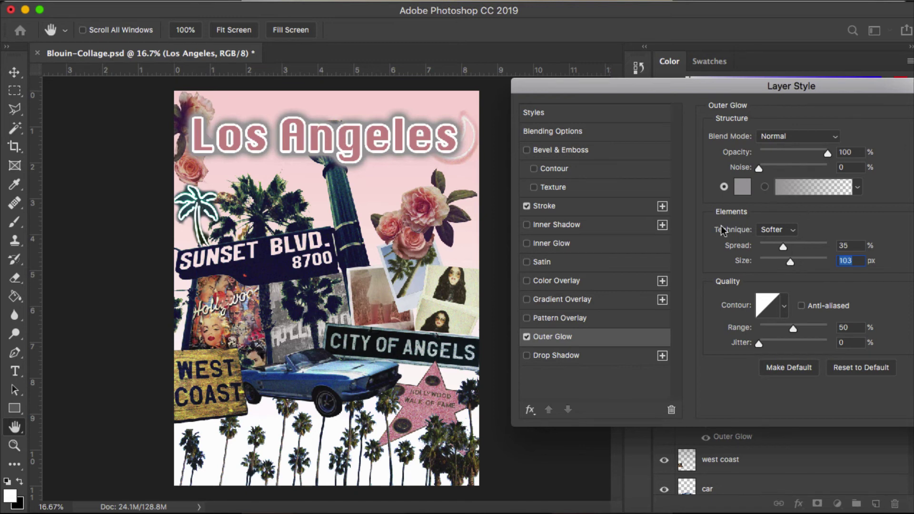
Try a Color Overlay on the title with navy, green, blue and pink sampled from the collage, ending on dusty red (#bb7a75).
left_click(573, 282)
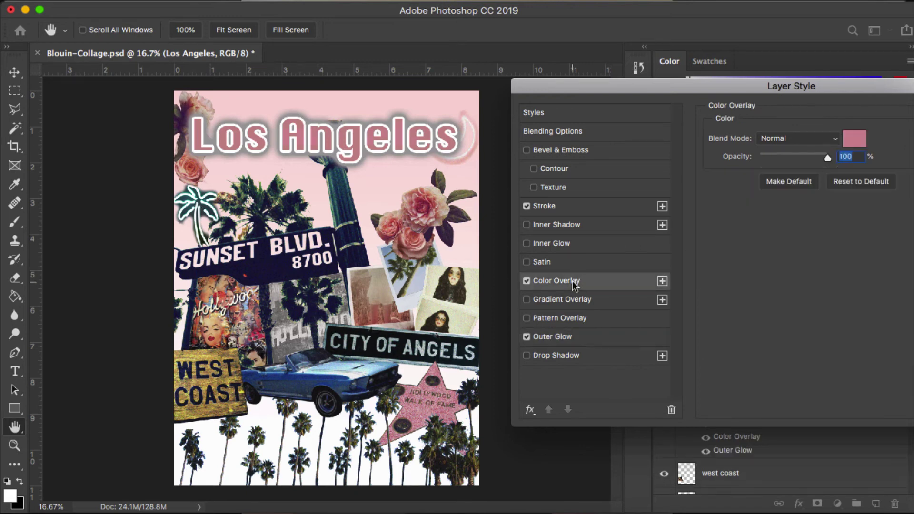
left_click(854, 138)
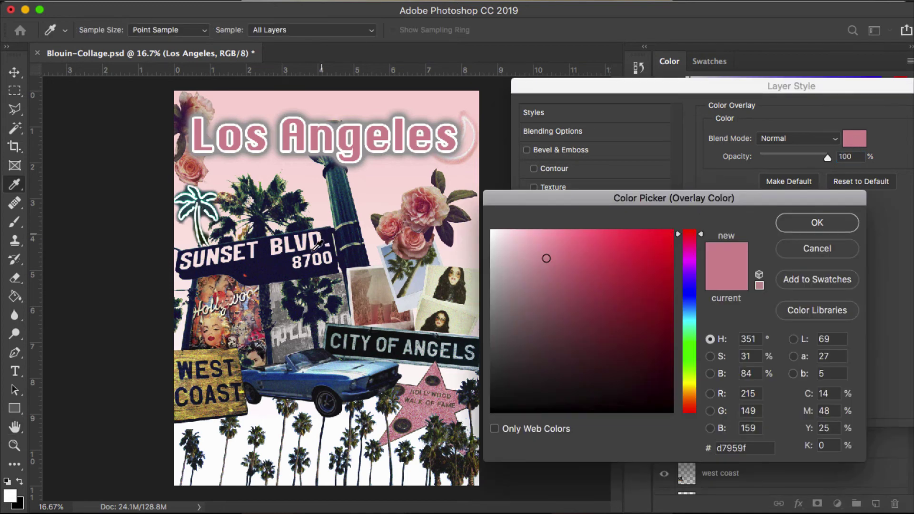
left_click(281, 260)
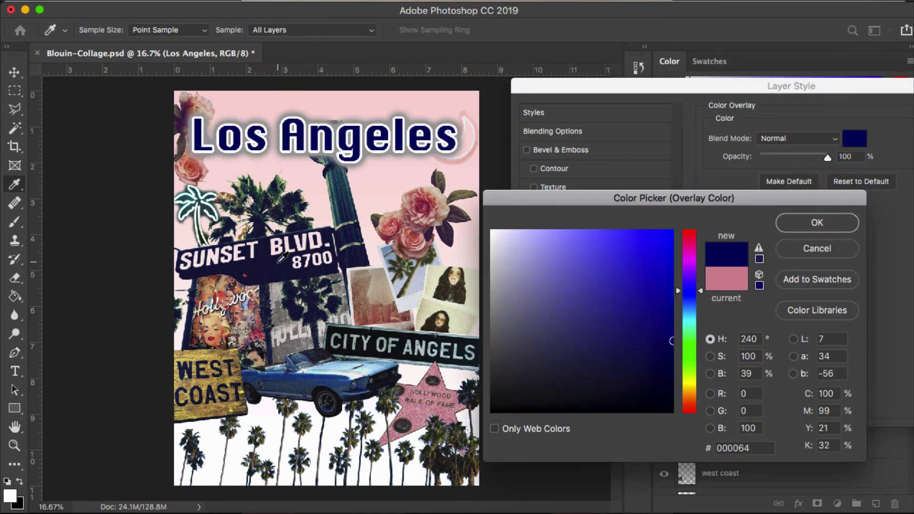
left_click(445, 178)
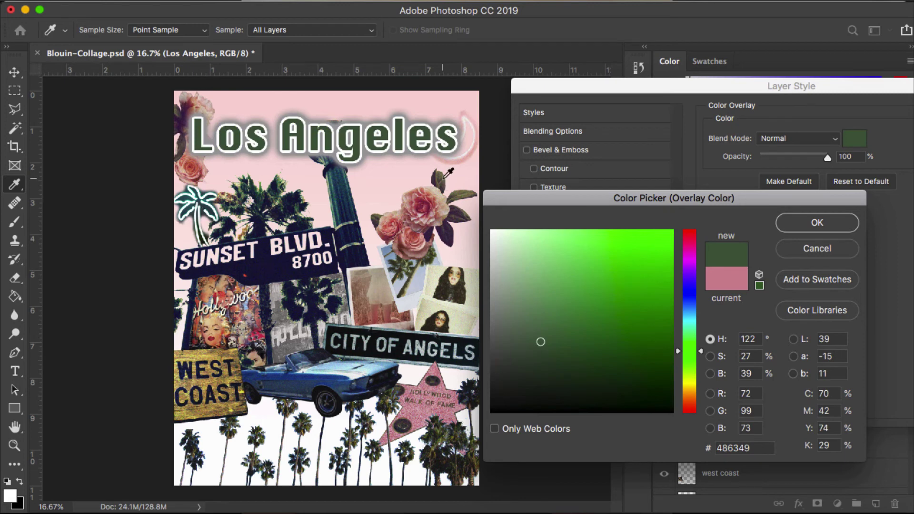
left_click(339, 381)
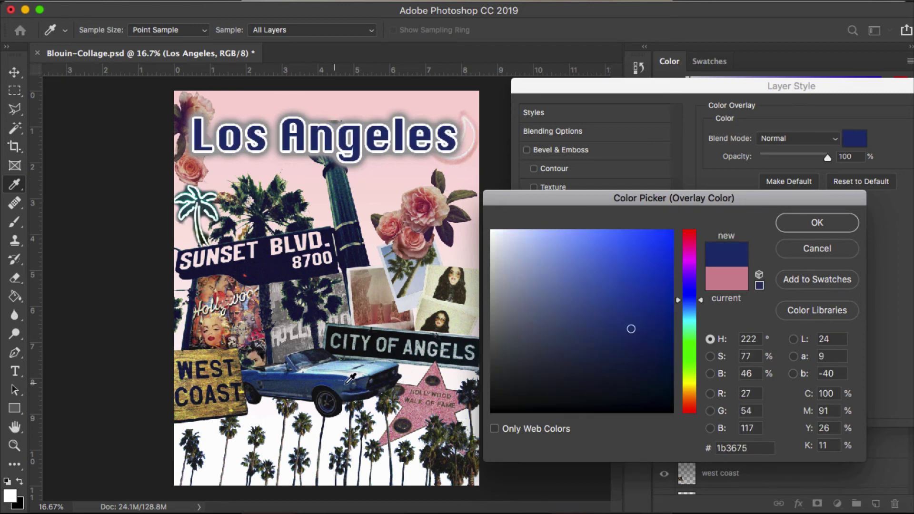
left_click(413, 410)
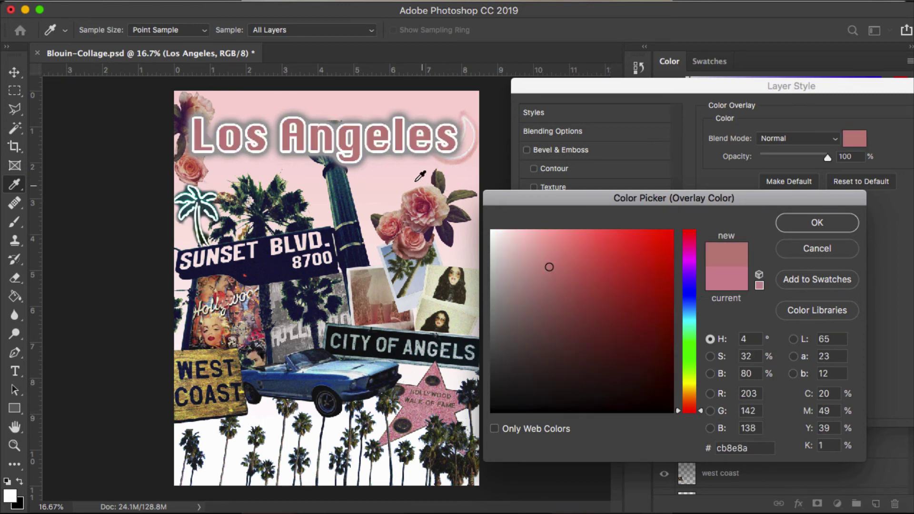
left_click(568, 277)
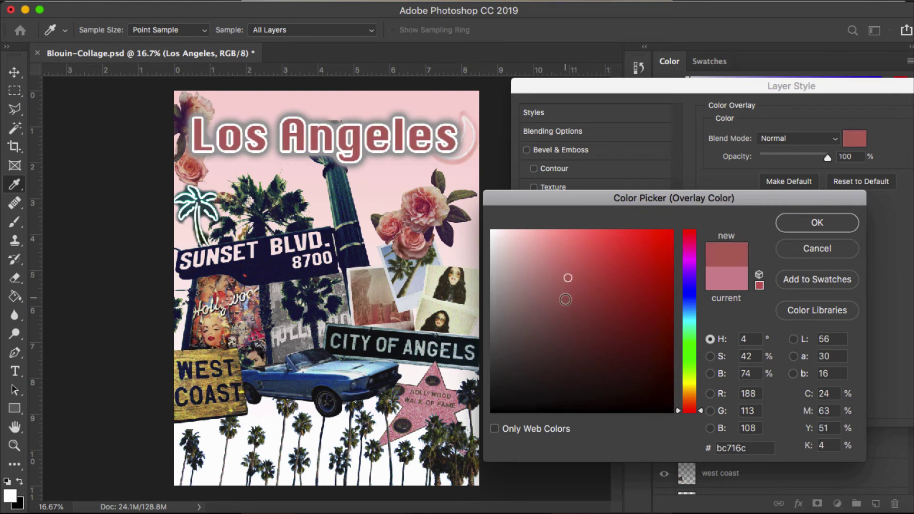
left_click(559, 278)
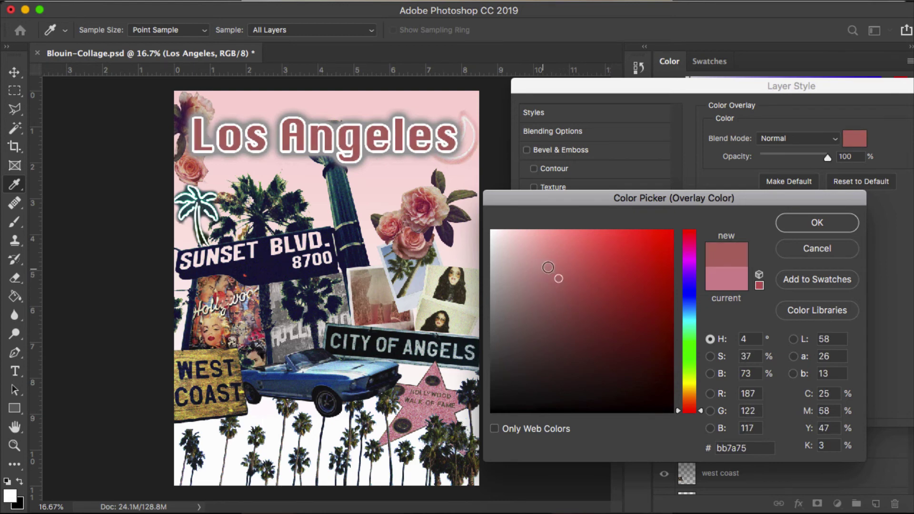
left_click(788, 222)
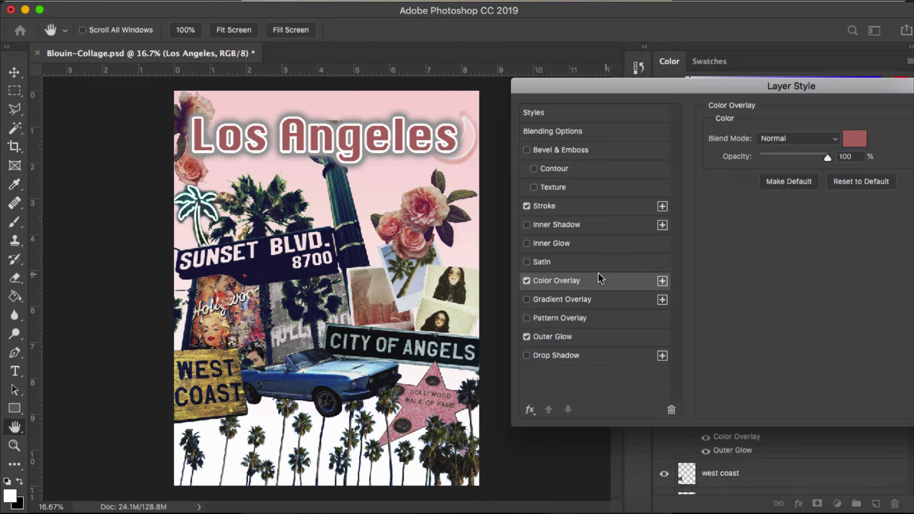
Turn off the Color Overlay and apply the layer style with only the stroke and outer glow.
left_click(527, 280)
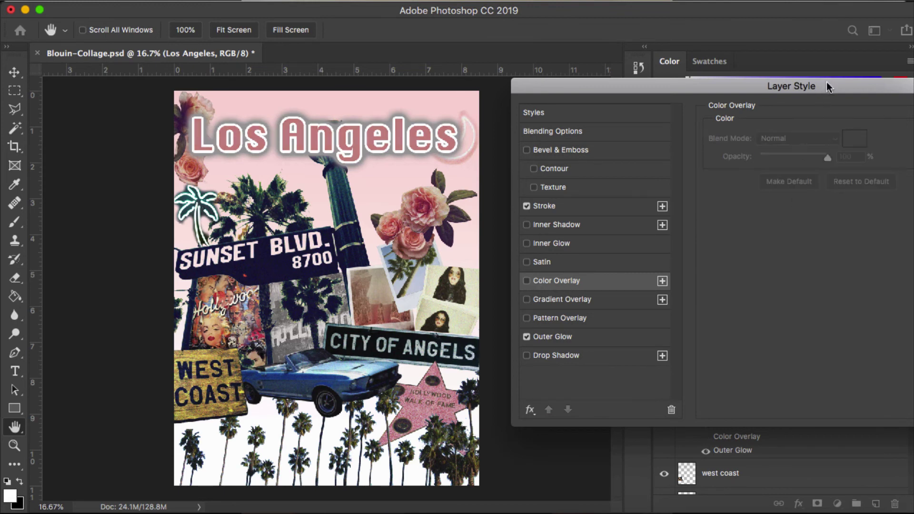
left_click_drag(826, 85, 742, 100)
left_click(859, 133)
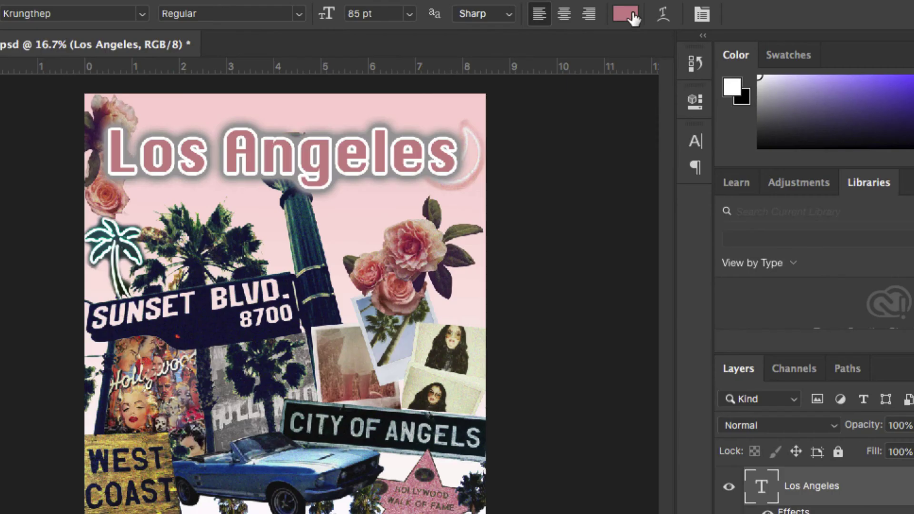
Warp the Los Angeles text with the horizontal Arc style at a +50% bend.
left_click(661, 15)
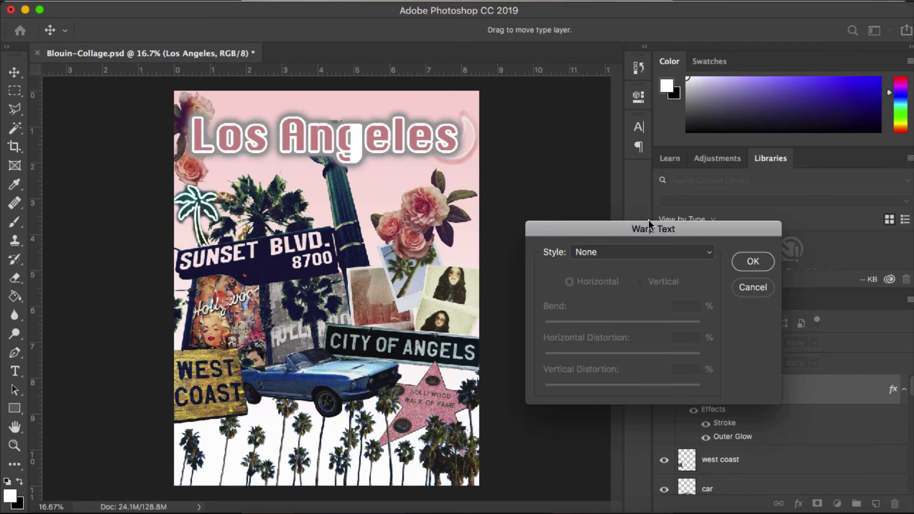
left_click(649, 249)
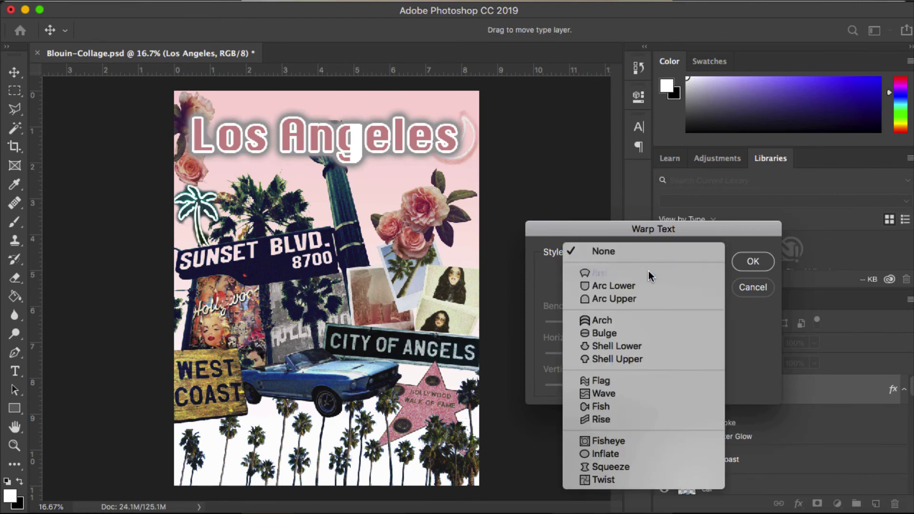
left_click(648, 273)
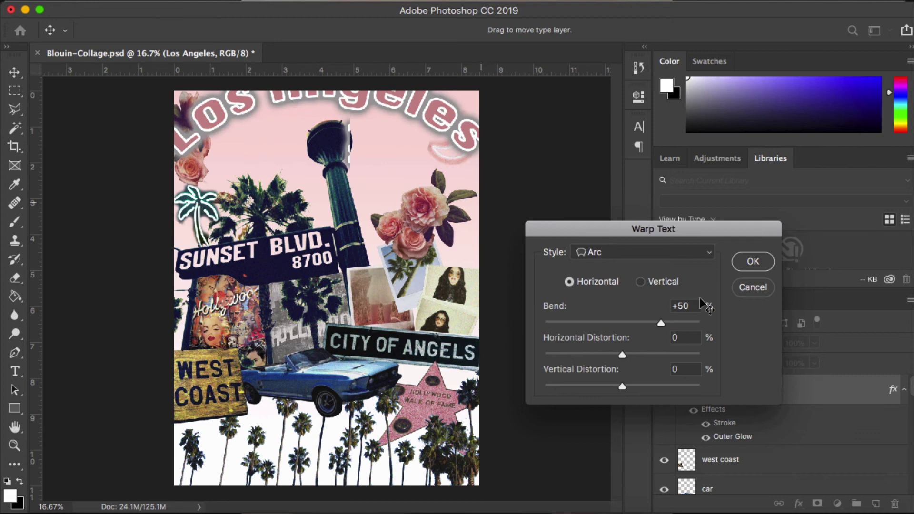
left_click(751, 263)
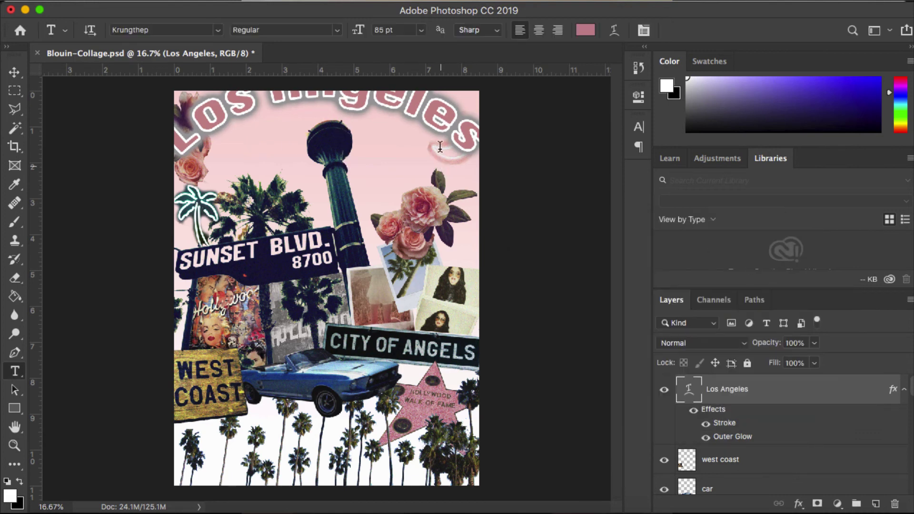
Move the arched title down so its top sits inside the canvas, and set its font size to 72 pt.
left_click(14, 72)
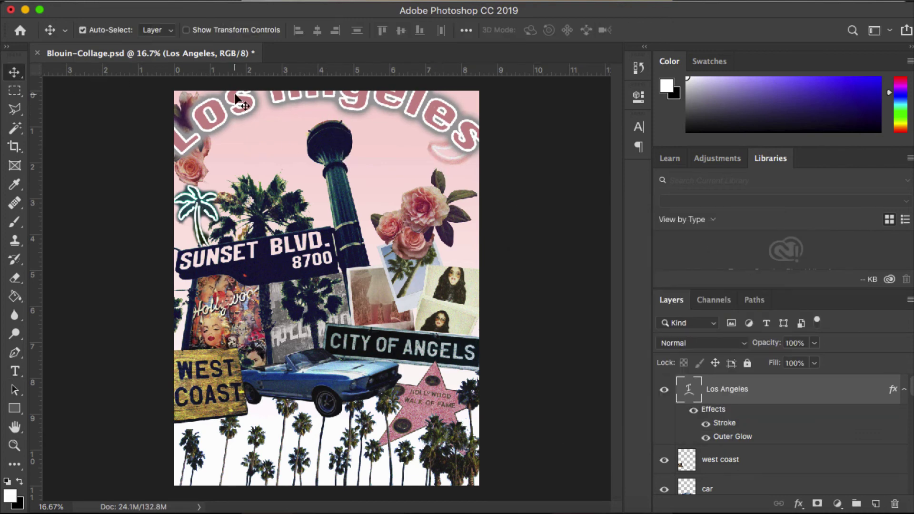
left_click_drag(242, 102, 241, 131)
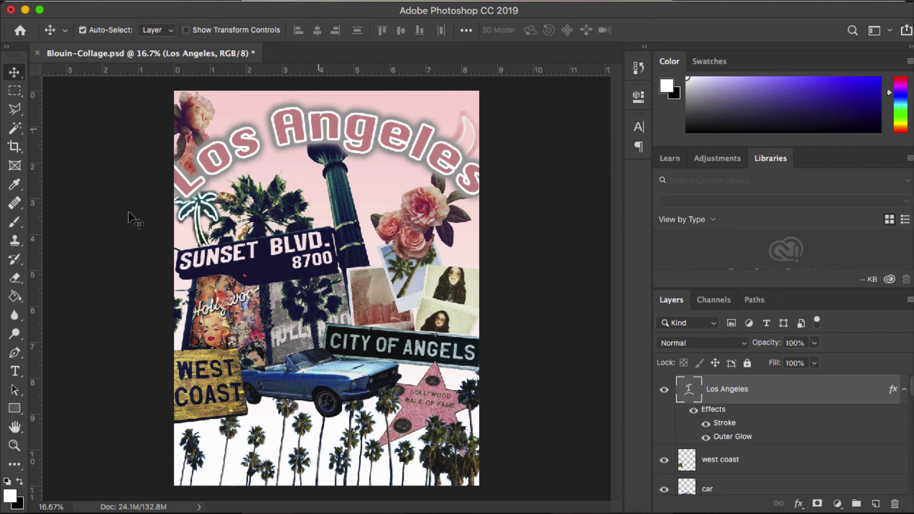
left_click(15, 371)
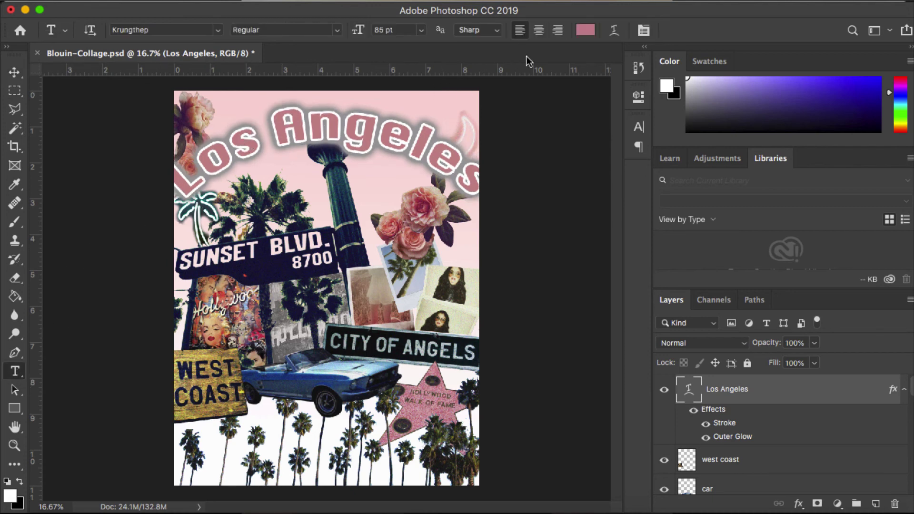
left_click(420, 30)
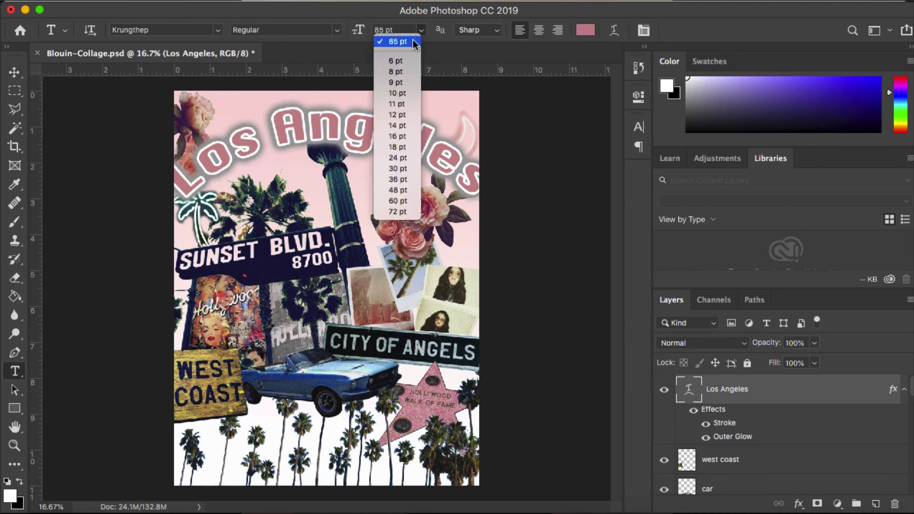
left_click(407, 213)
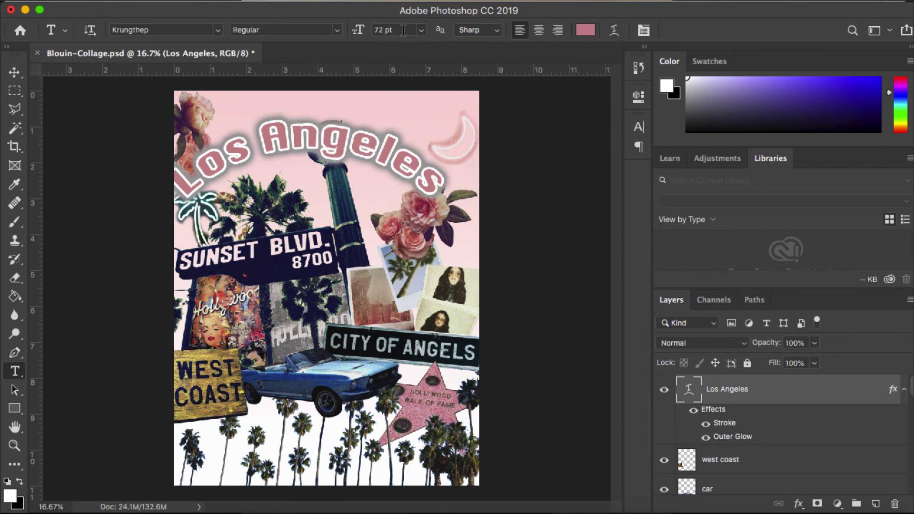
Move the arched Los Angeles title slightly up and right to centre it on the canvas, and change its warp style to Rise.
left_click(15, 72)
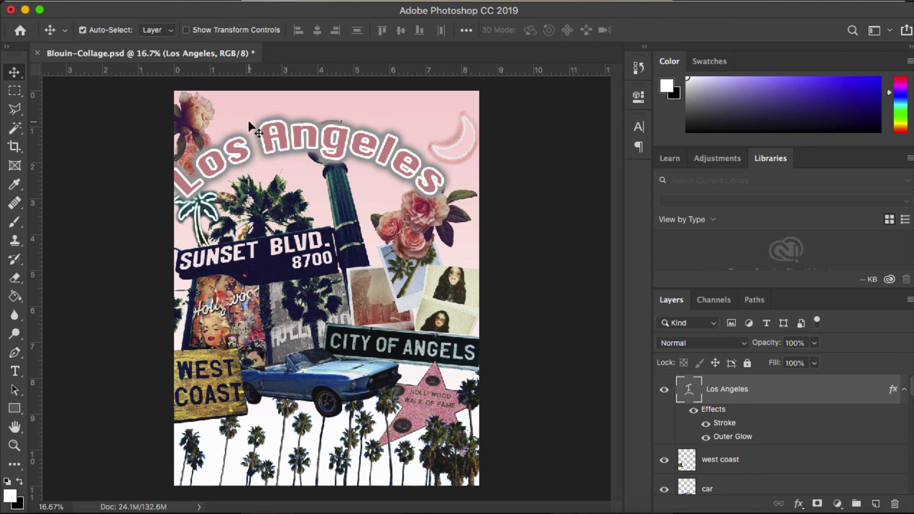
left_click_drag(281, 143, 299, 136)
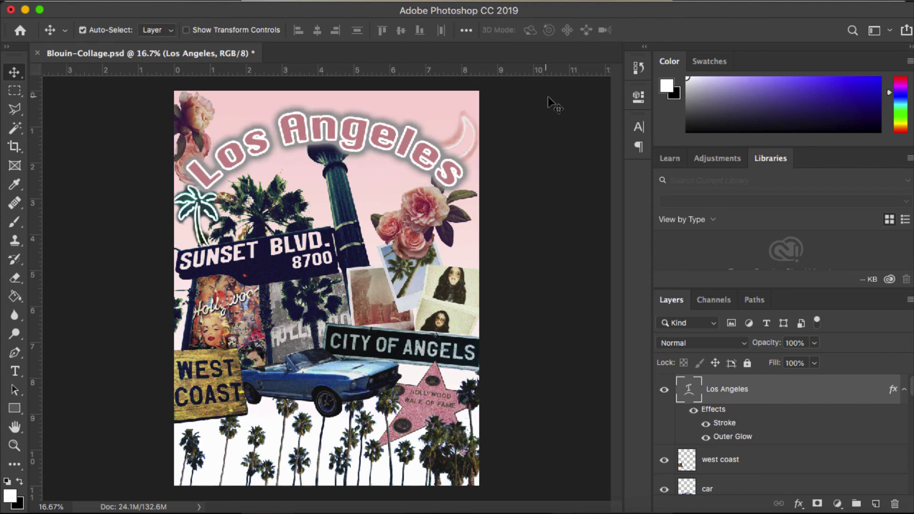
left_click(16, 371)
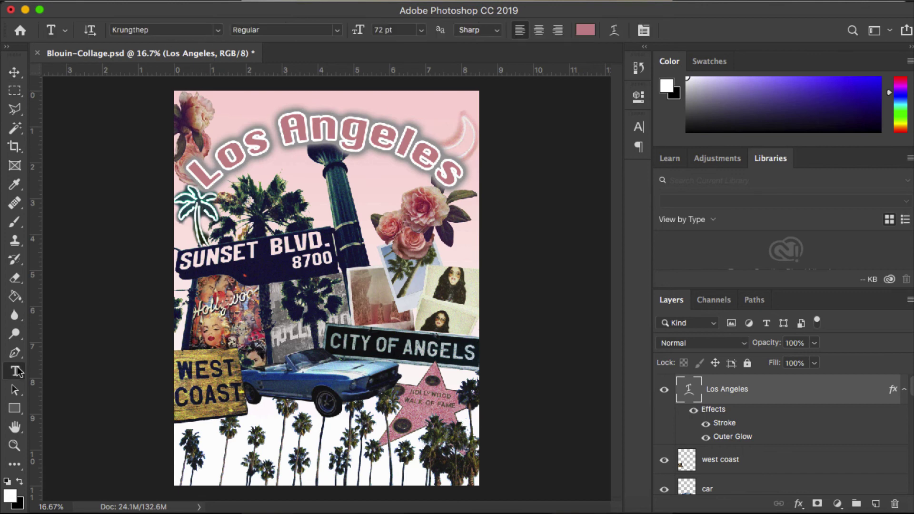
left_click(614, 30)
left_click(669, 248)
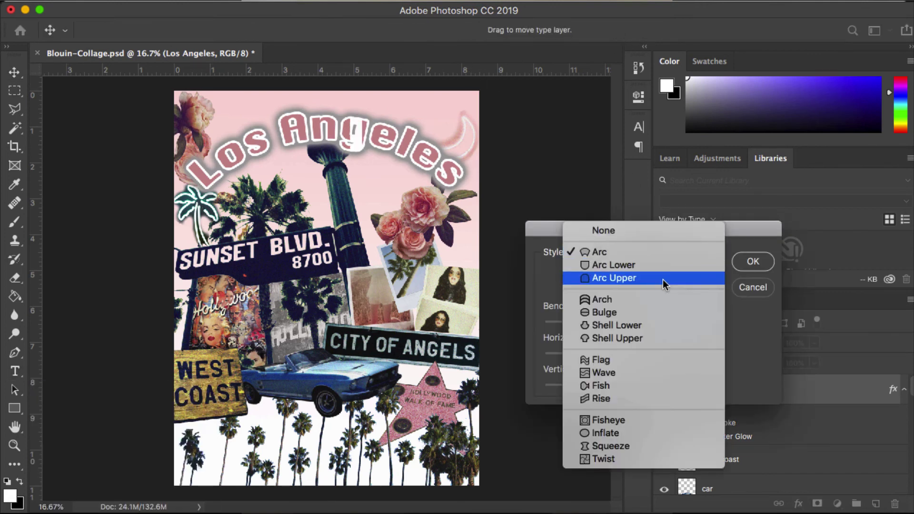
left_click(649, 404)
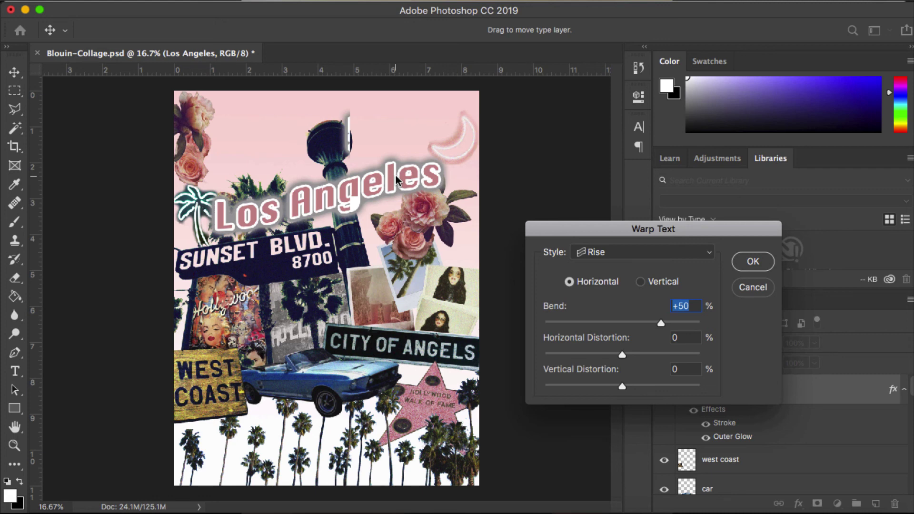
left_click(757, 263)
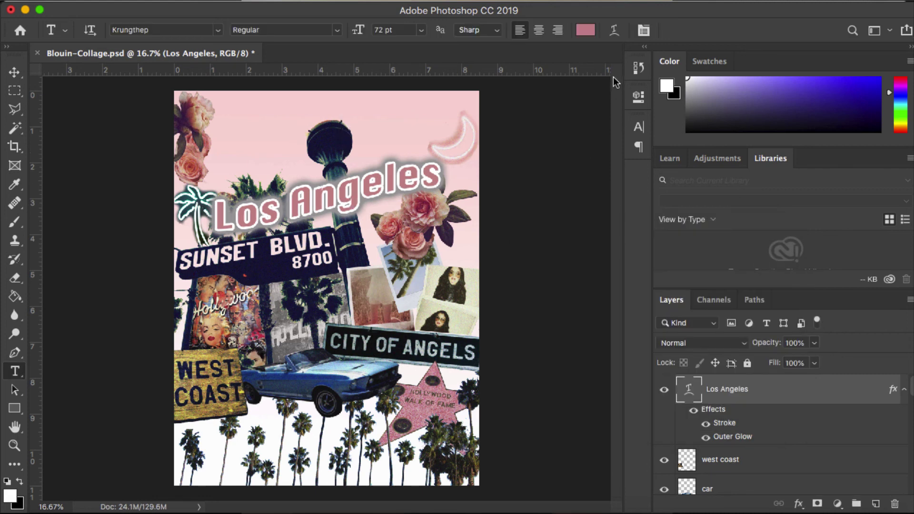
Set the Los Angeles title's font size to 100 pt and move it up and left so it starts just inside the canvas's left edge.
left_click(644, 32)
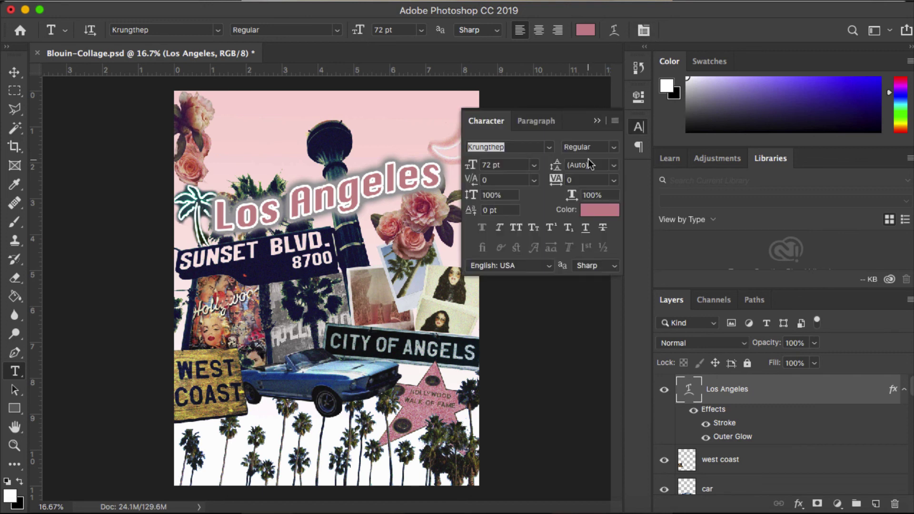
left_click(535, 165)
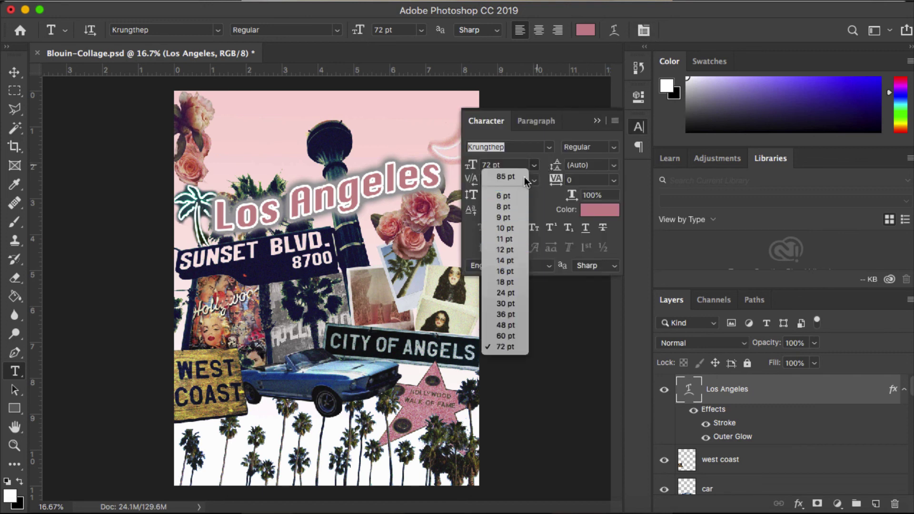
left_click(534, 167)
left_click_drag(514, 165, 456, 164)
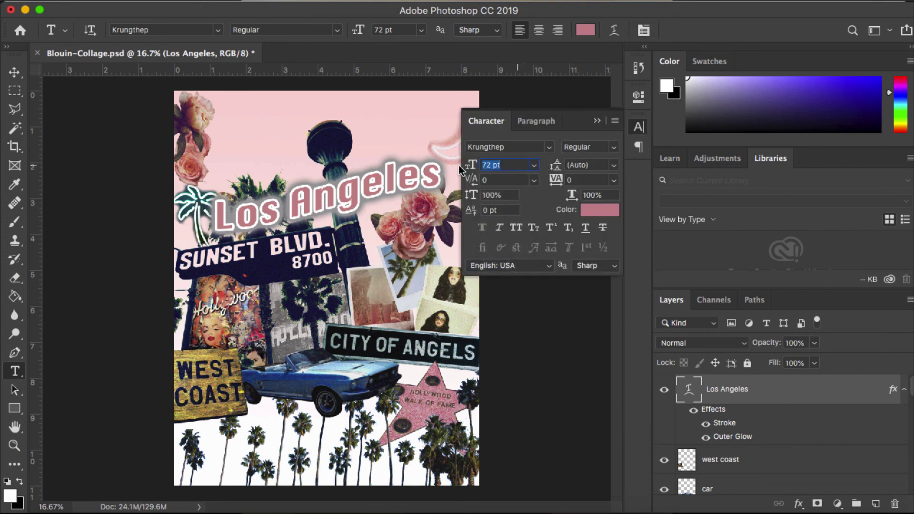
type("100")
key("Return")
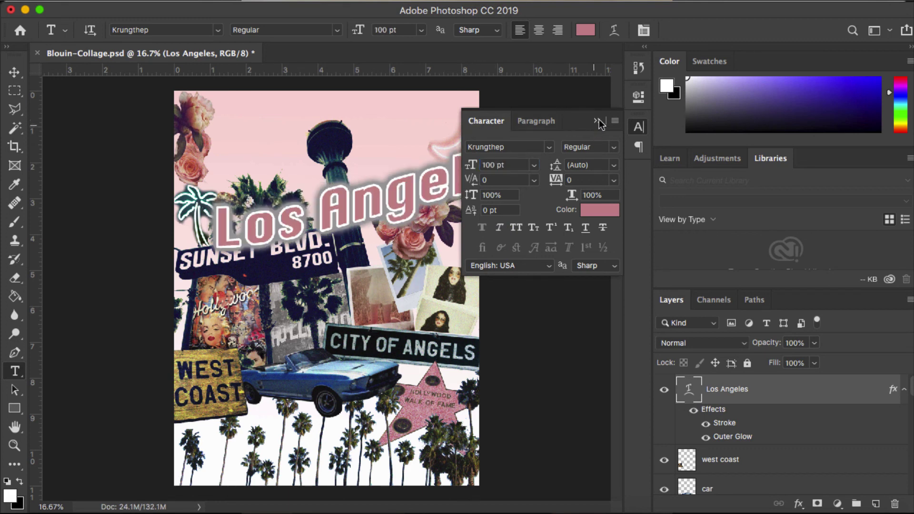
left_click(598, 121)
left_click(14, 71)
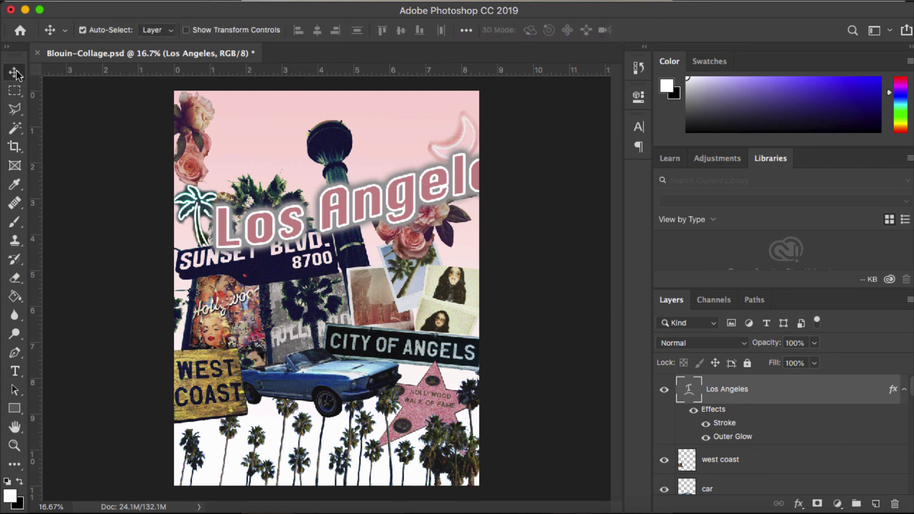
left_click_drag(333, 222, 300, 198)
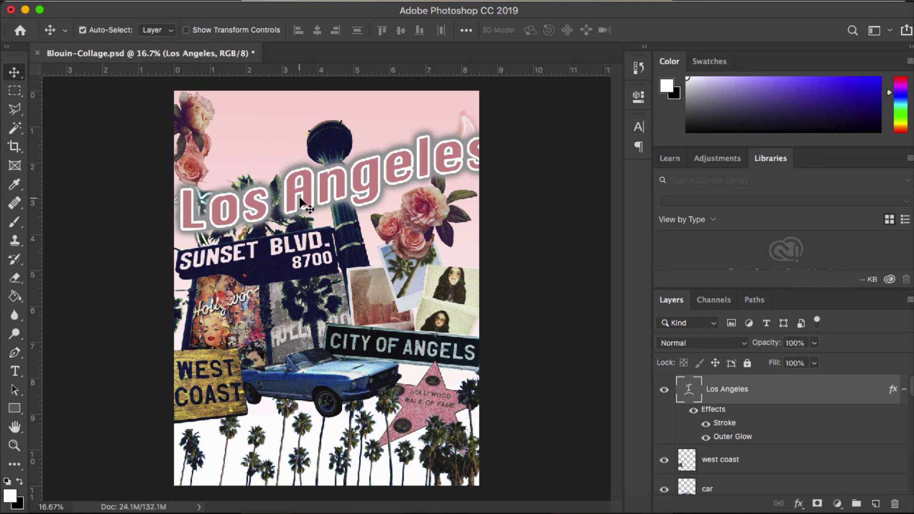
Scale the title proportionally to 89% so it fits the canvas width, and move it up above the Sunset Blvd. sign.
key("super+t")
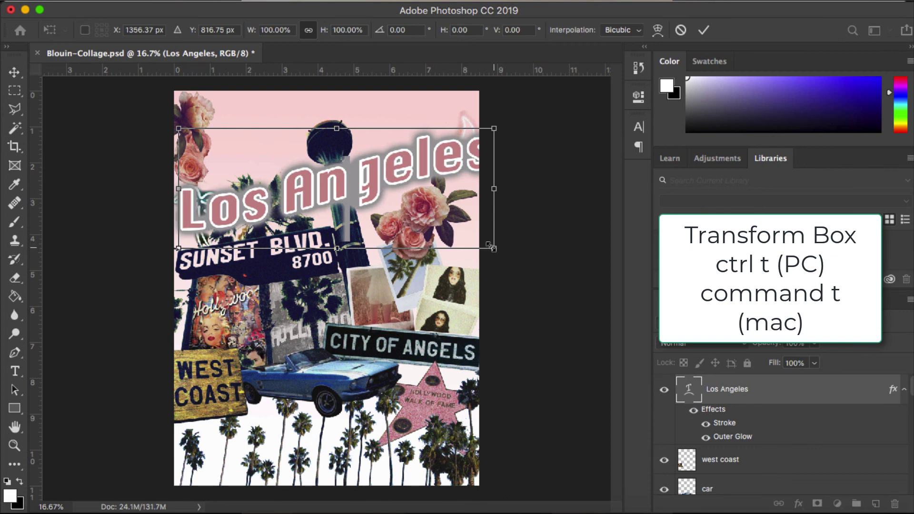
left_click_drag(493, 248, 468, 239)
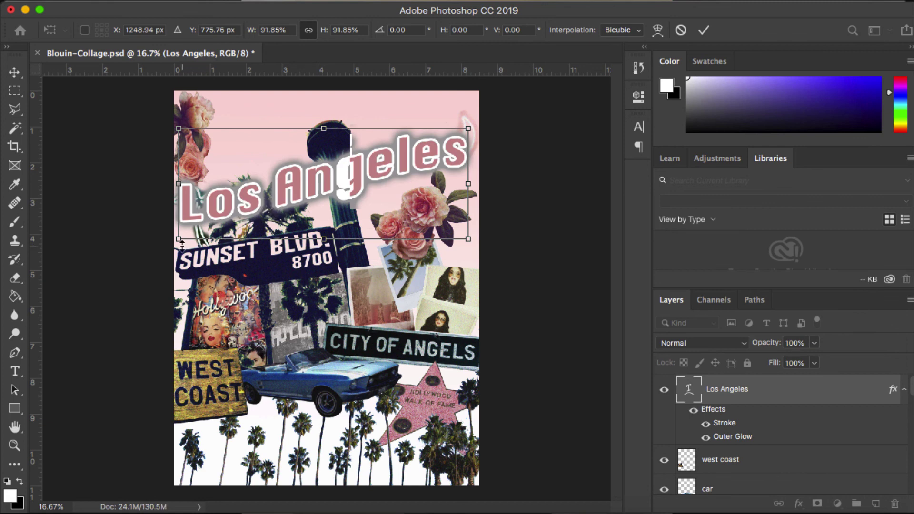
left_click_drag(179, 239, 187, 235)
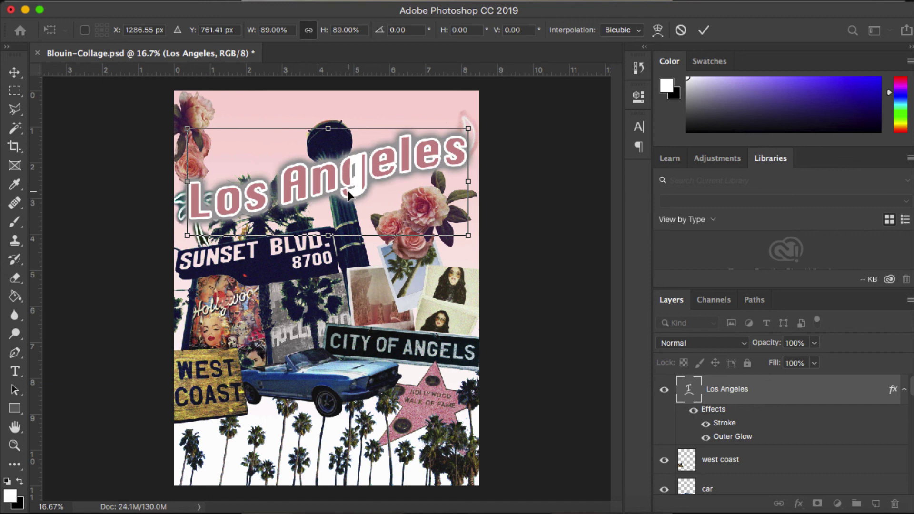
key("Return")
left_click_drag(349, 195, 345, 177)
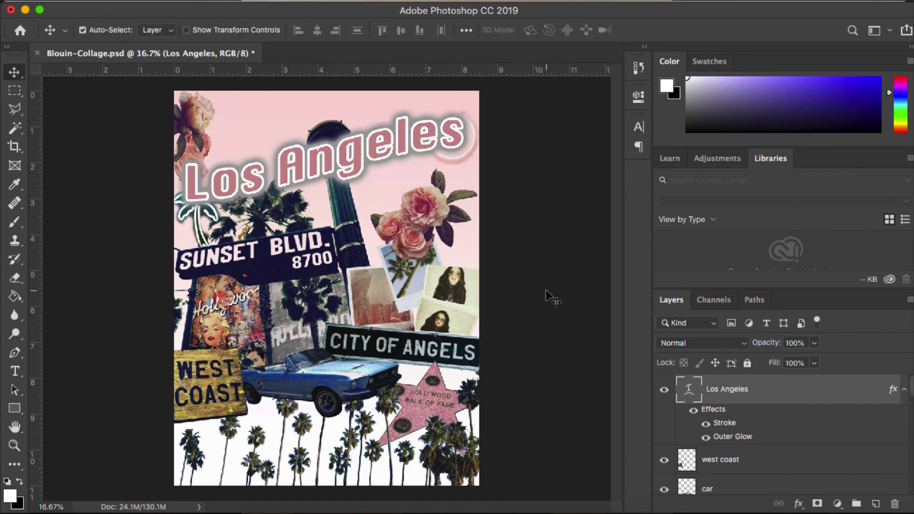